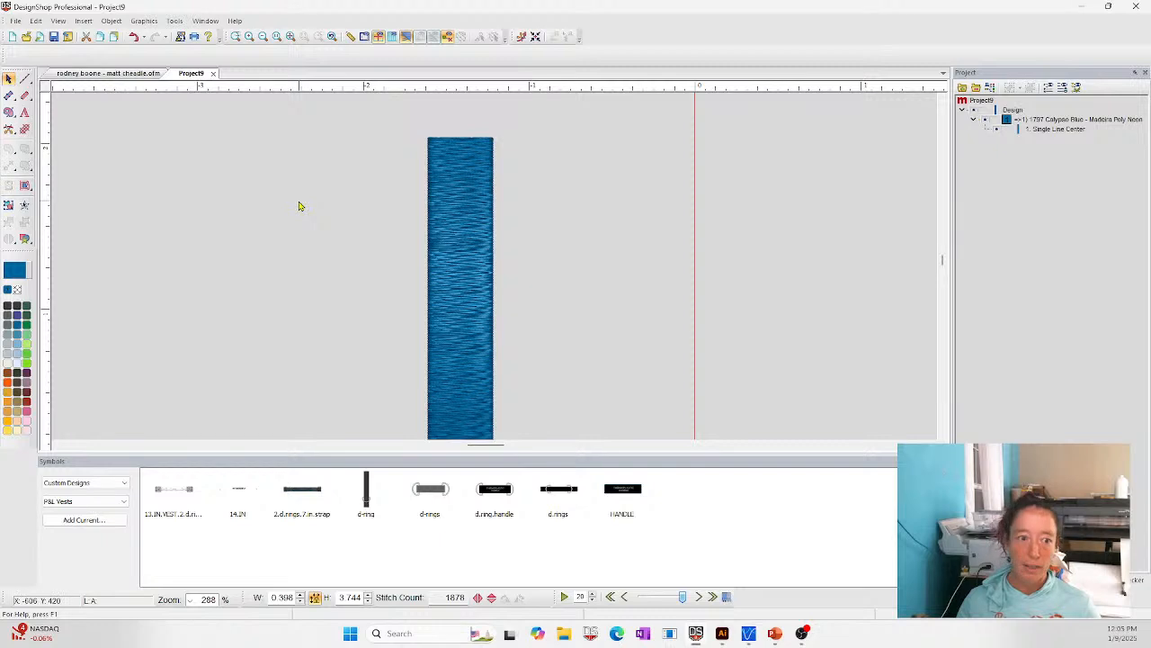
- Open the object properties of the blue satin column and move the dialog off the column
{"action": "left_click", "coordinate": [451, 212]}
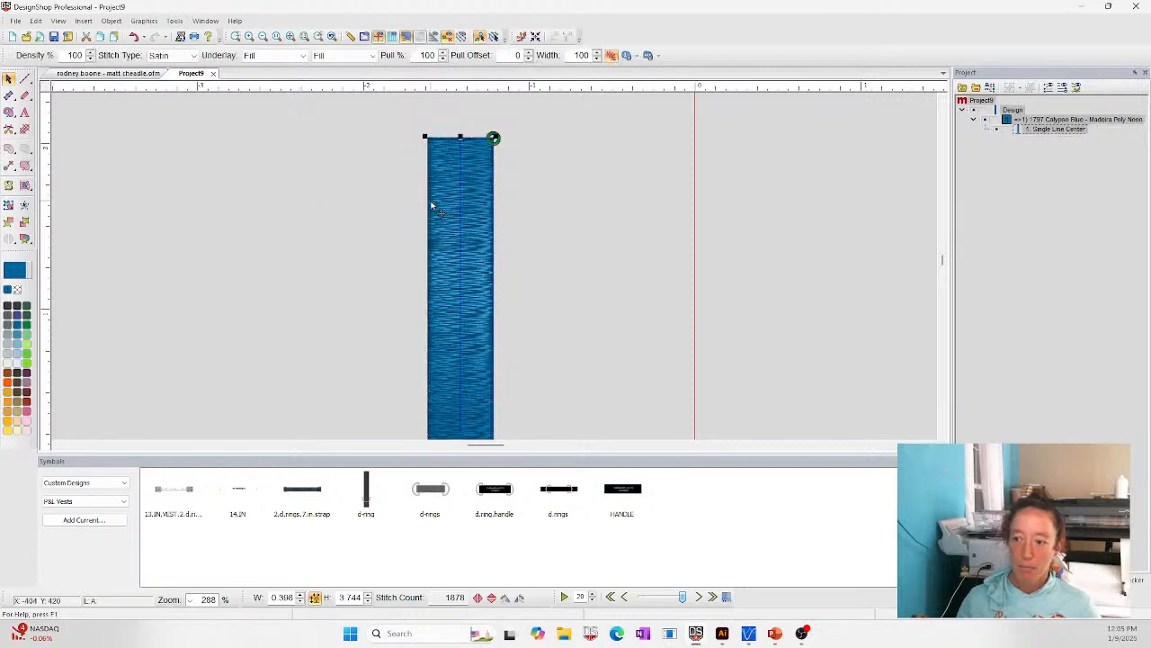
{"action": "right_click", "coordinate": [430, 159]}
{"action": "left_click", "coordinate": [454, 166]}
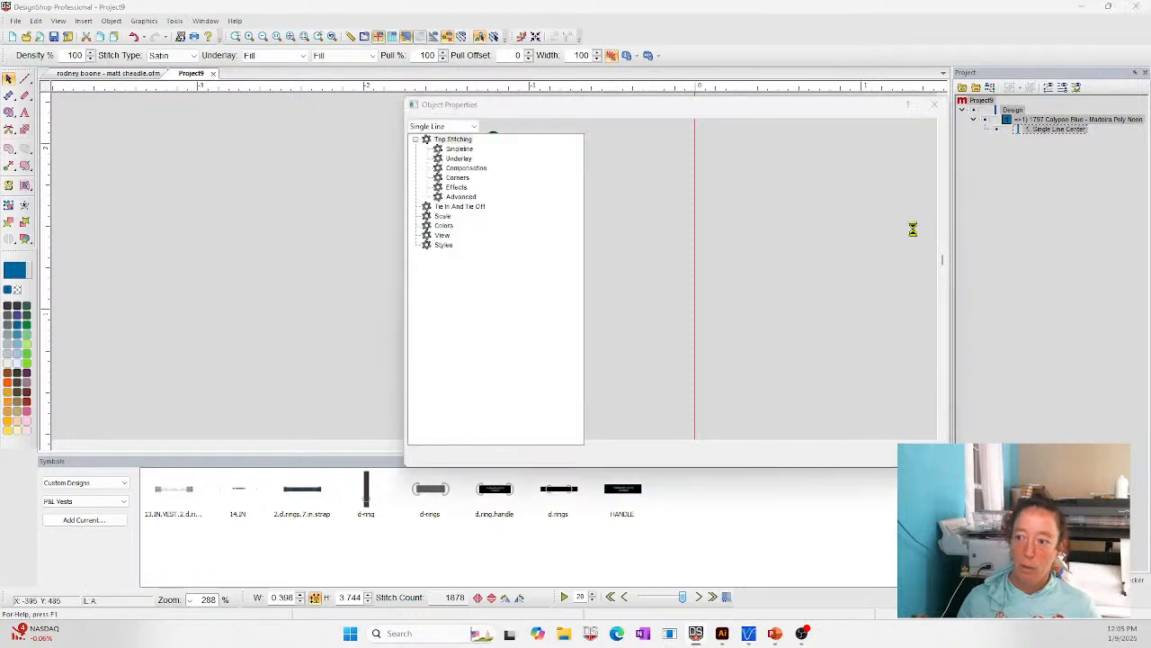
{"action": "left_click_drag", "start_coordinate": [736, 131], "coordinate": [804, 76]}
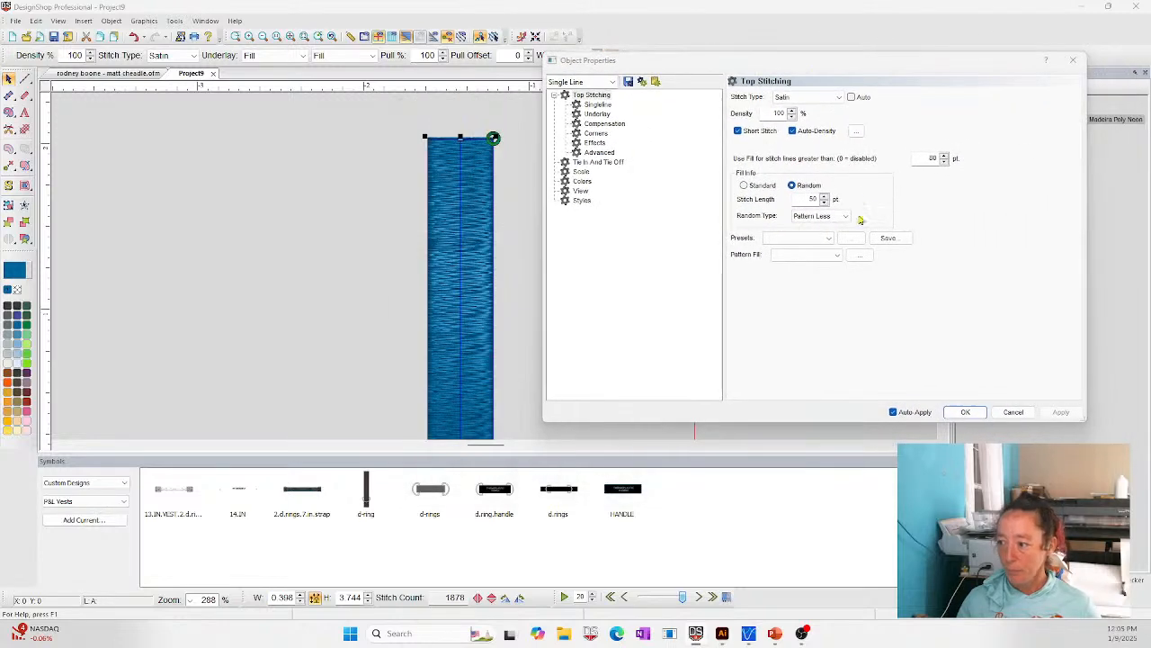
- Try the Auto Split presets on the column's top stitching
{"action": "left_click", "coordinate": [799, 237]}
{"action": "left_click", "coordinate": [781, 249]}
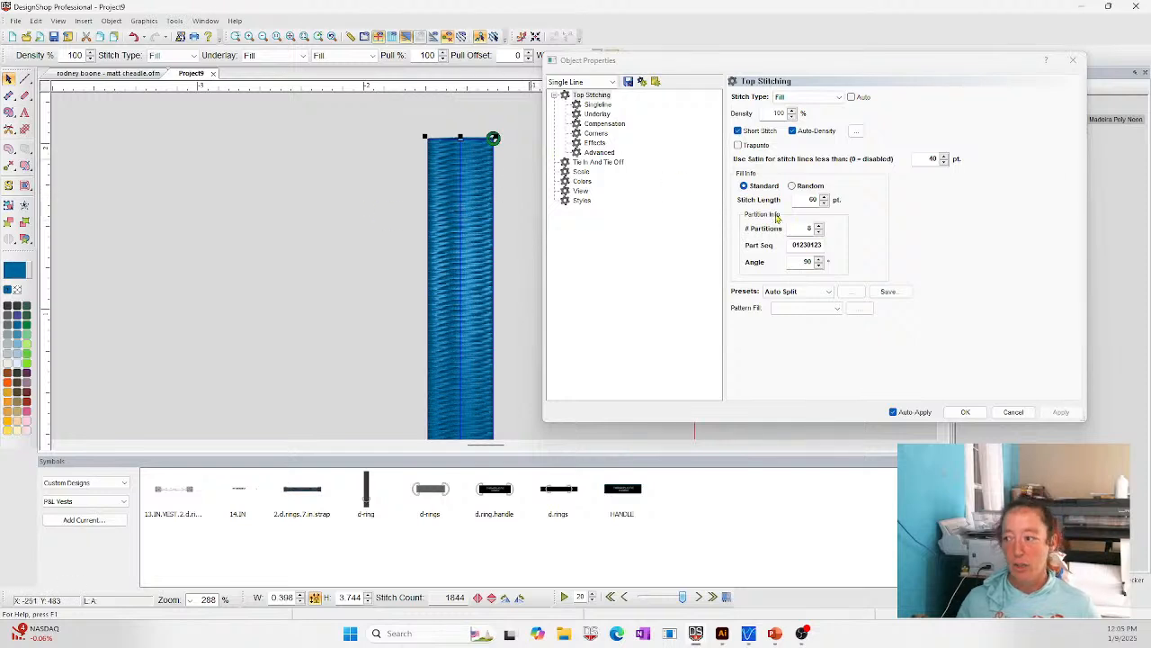
{"action": "left_click", "coordinate": [827, 290]}
{"action": "left_click", "coordinate": [781, 309]}
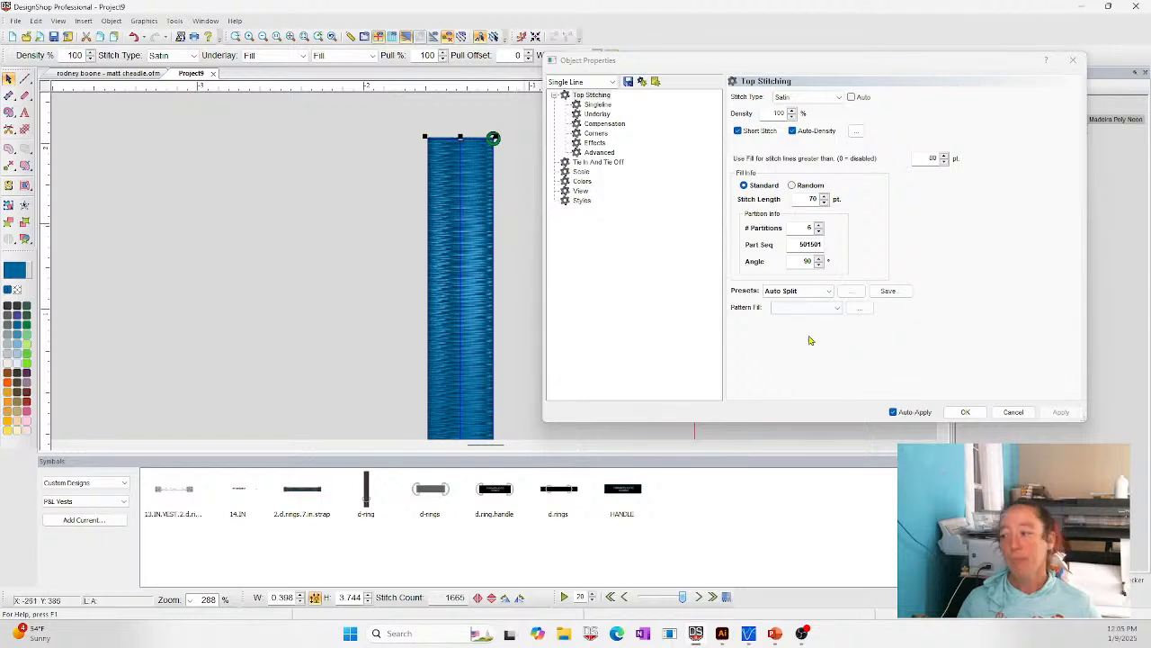
- Apply the Default Fill preset to the column's top stitching and set its stitch type to Satin
{"action": "left_click", "coordinate": [787, 291]}
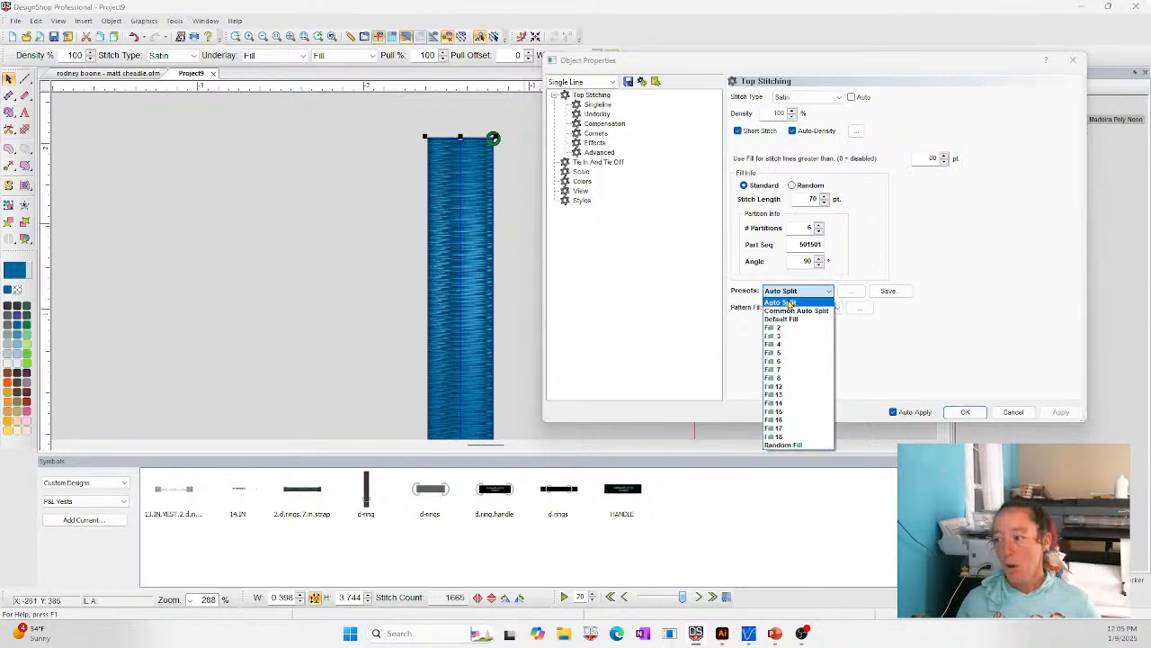
{"action": "left_click", "coordinate": [786, 322]}
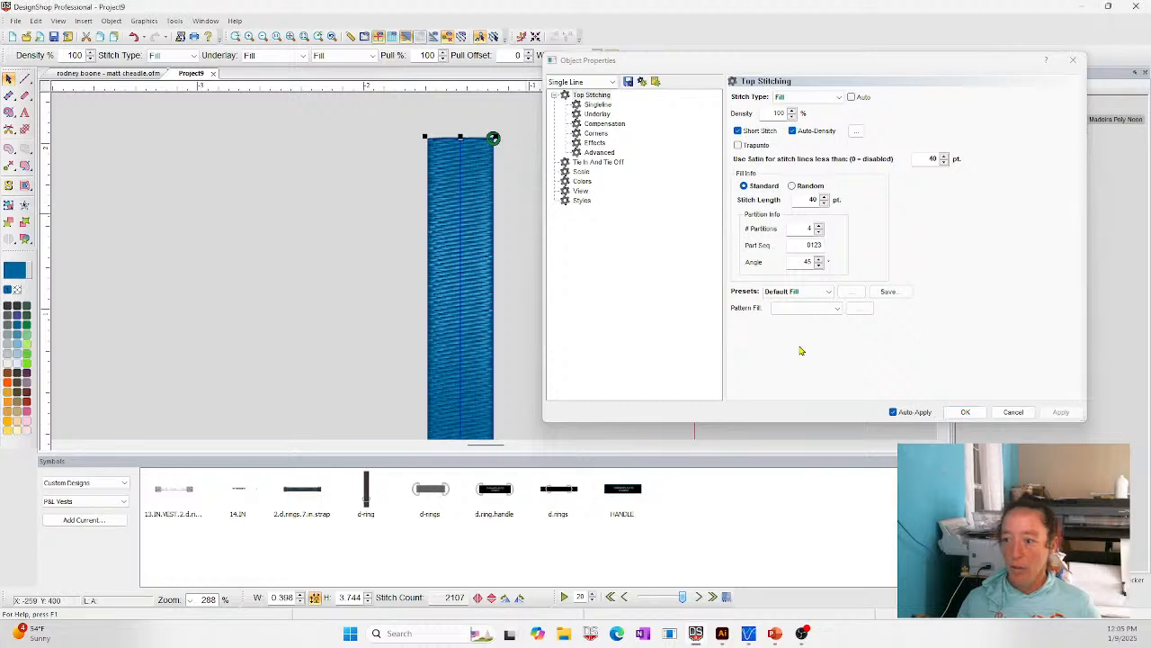
{"action": "left_click", "coordinate": [808, 96]}
{"action": "left_click", "coordinate": [792, 126]}
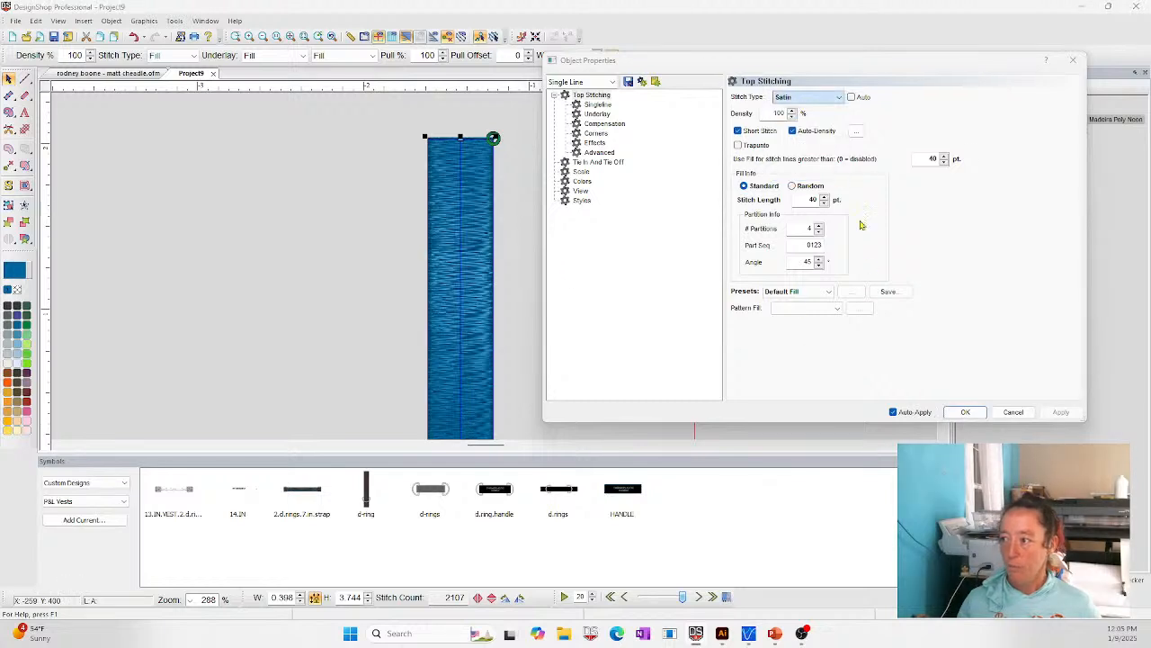
{"action": "left_click", "coordinate": [9, 149]}
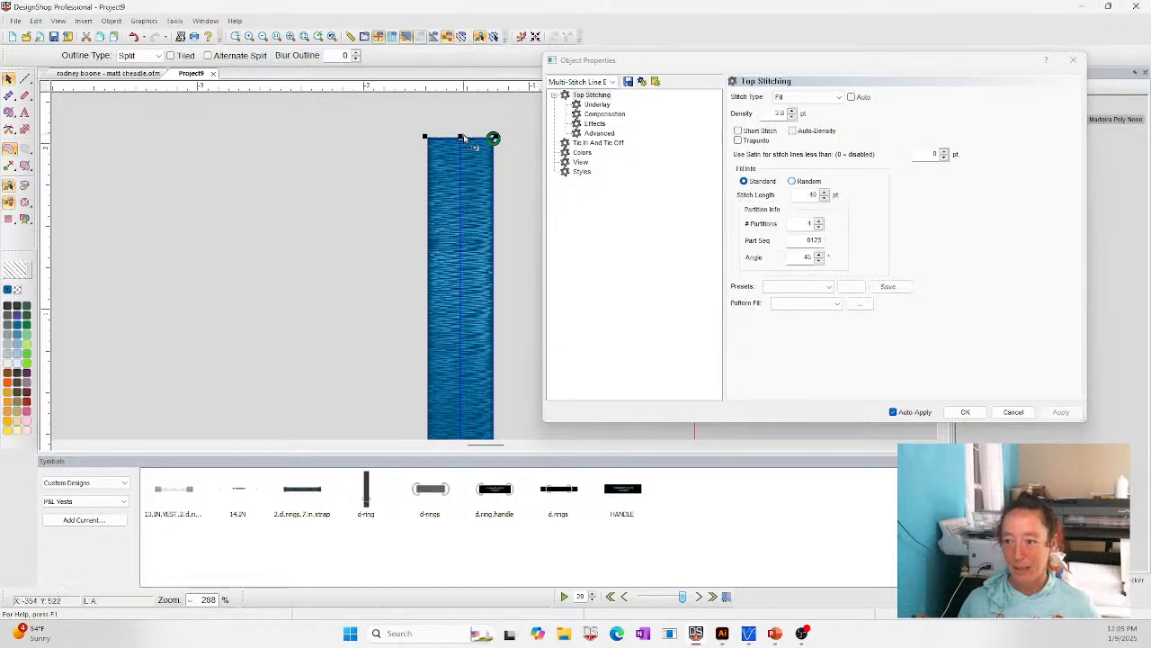
{"action": "left_click", "coordinate": [12, 153]}
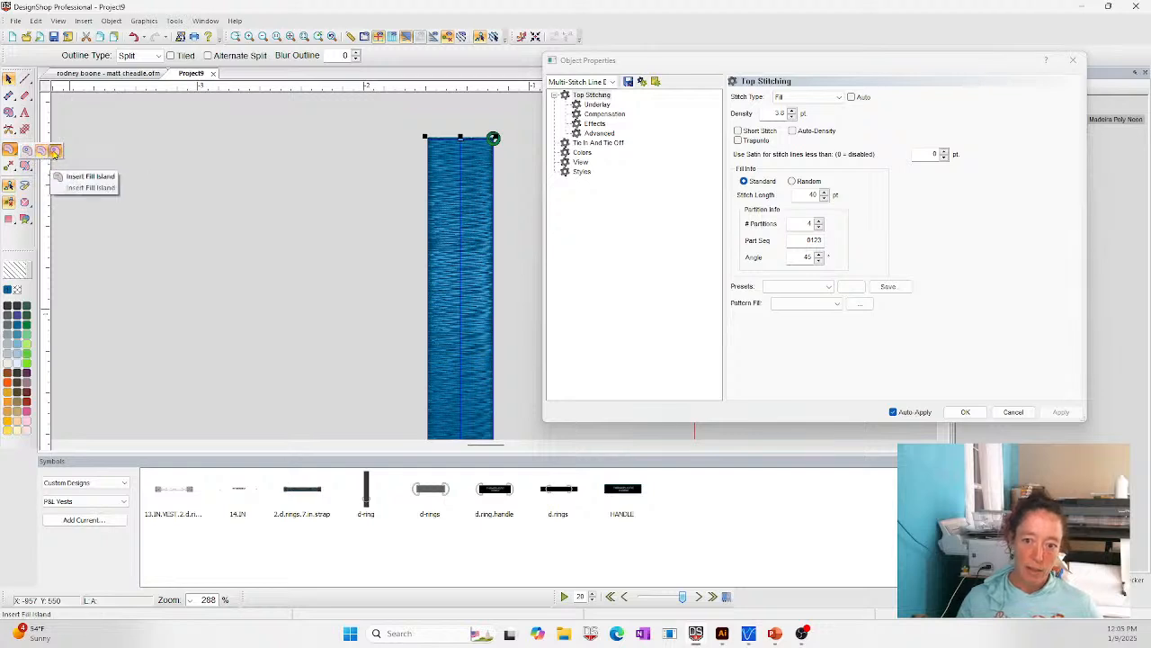
{"action": "left_click", "coordinate": [51, 155]}
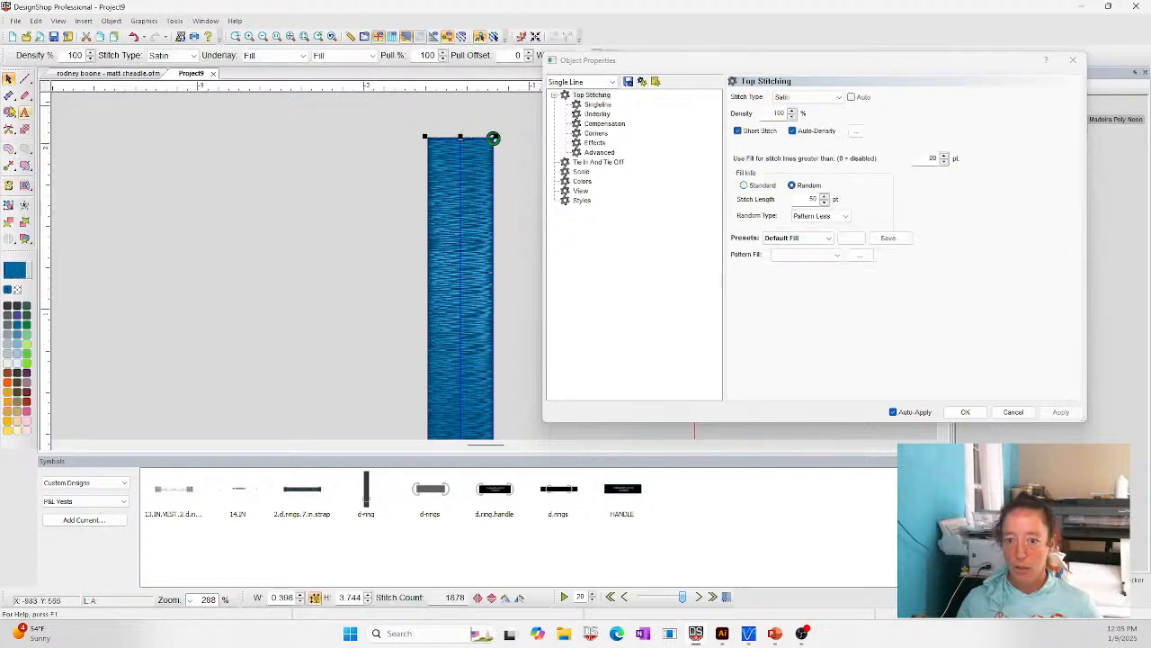
- Insert a vertical split line down the centre of the column, from just above its upper end to just below its lower end
{"action": "left_click", "coordinate": [9, 149]}
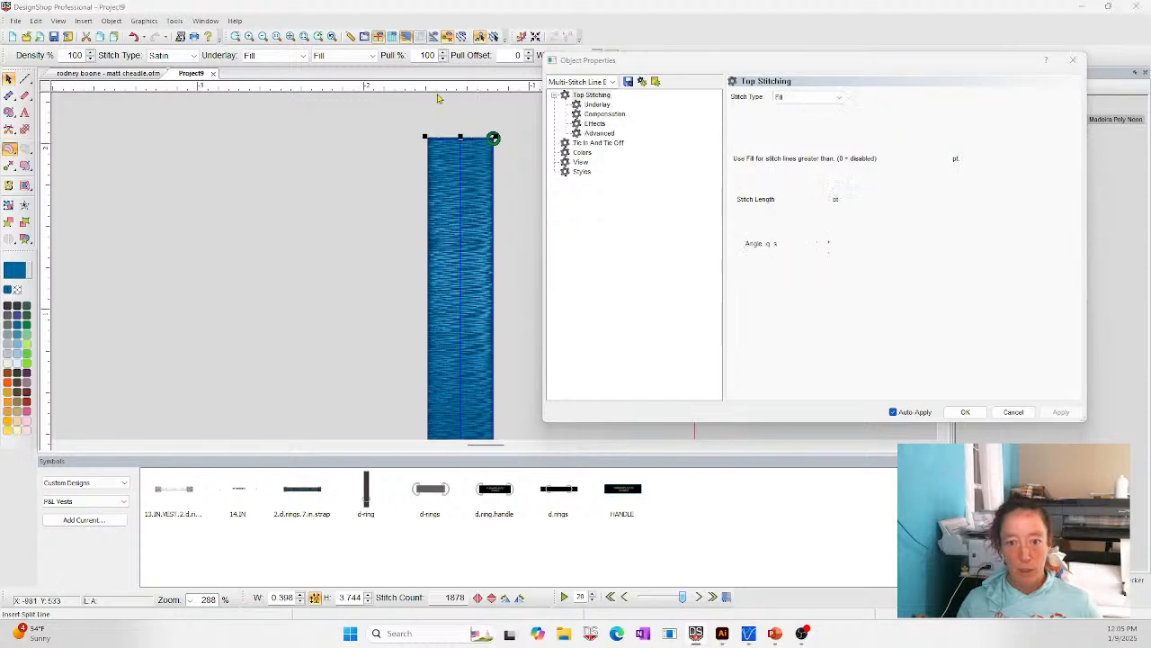
{"action": "left_click", "coordinate": [461, 134]}
{"action": "scroll", "coordinate": [461, 396], "scroll_direction": "down", "scroll_amount": 2}
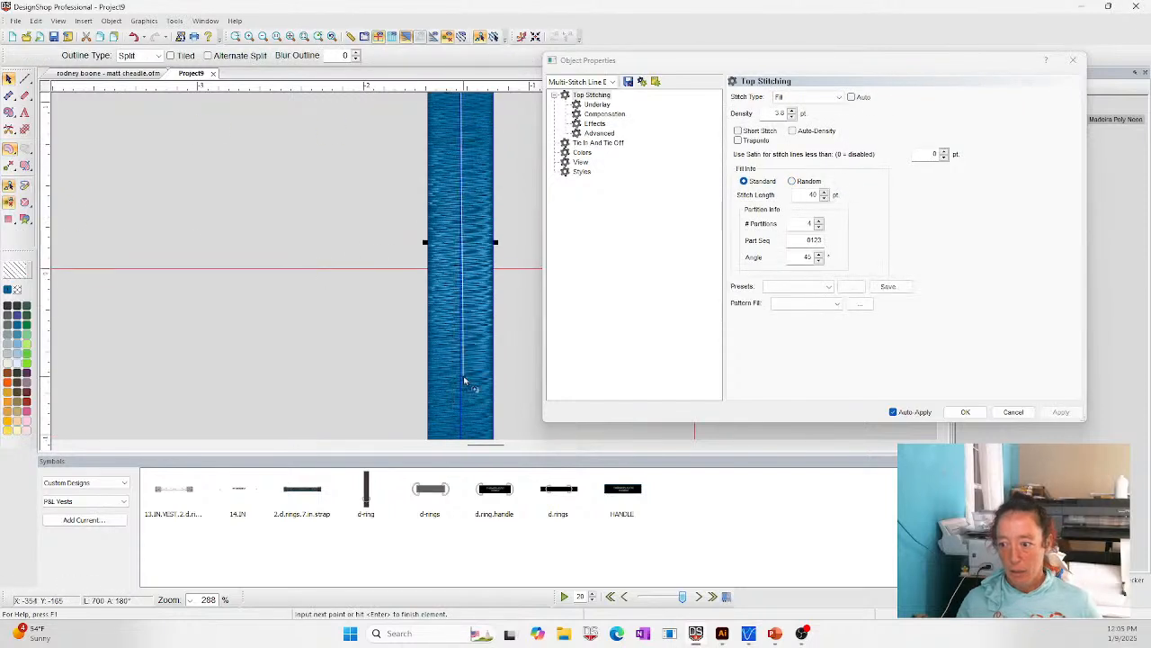
{"action": "left_click", "coordinate": [462, 319]}
{"action": "key", "text": "Return"}
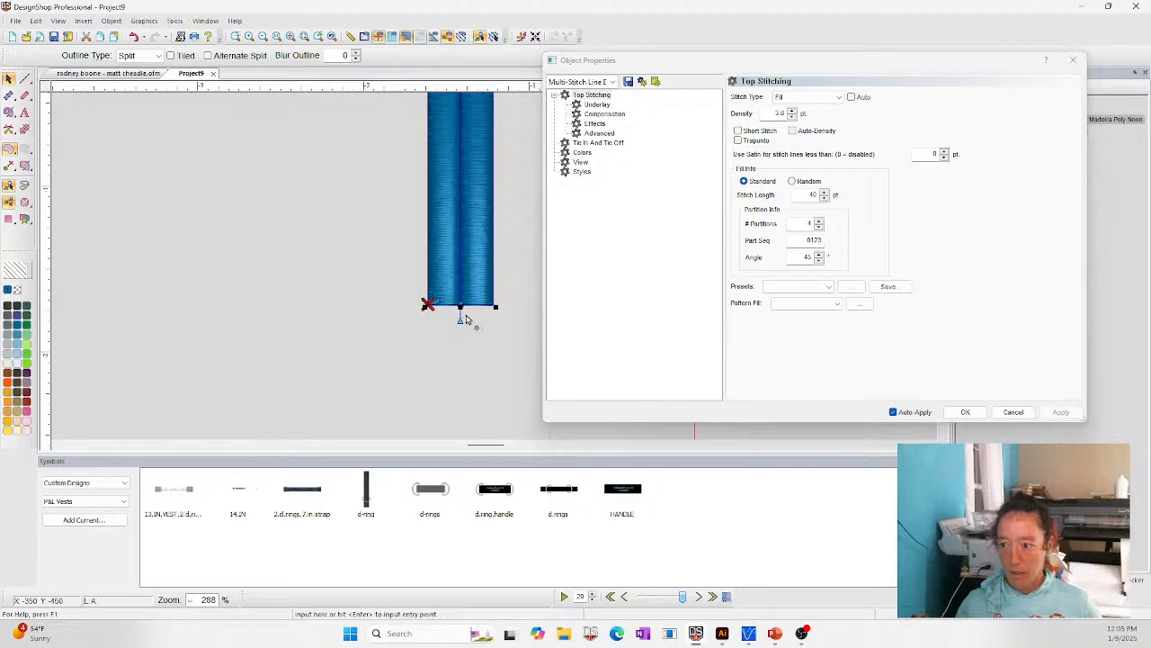
{"action": "scroll", "coordinate": [471, 319], "scroll_direction": "up", "scroll_amount": 3}
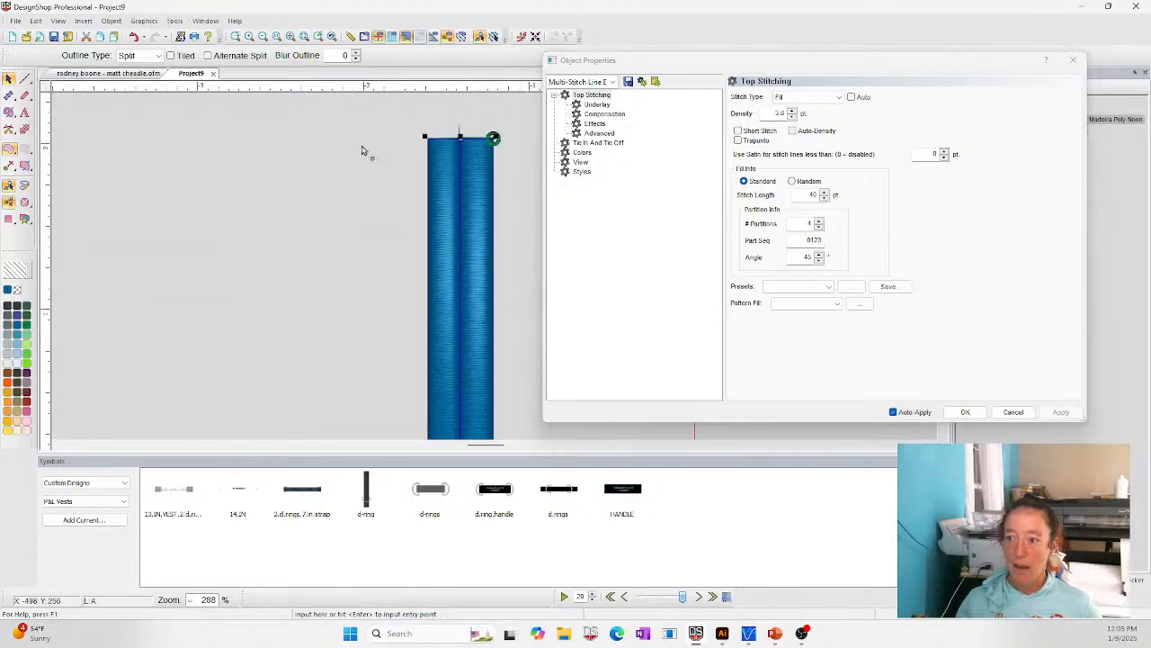
{"action": "left_click", "coordinate": [281, 207]}
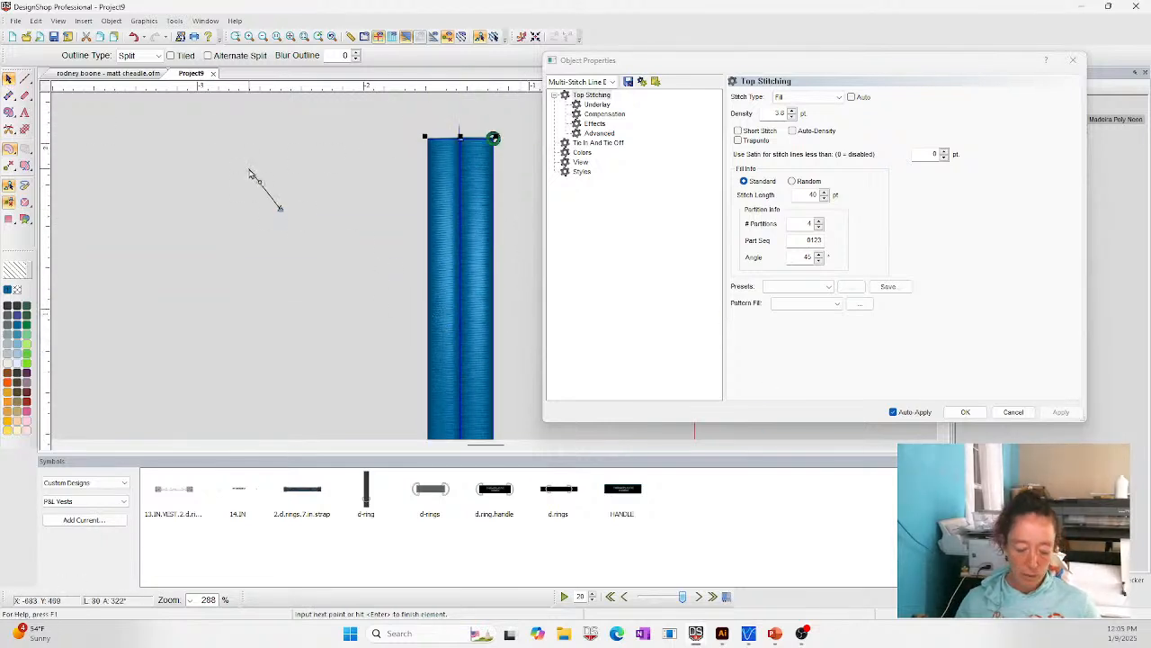
{"action": "key", "text": "Escape"}
{"action": "left_click", "coordinate": [215, 197]}
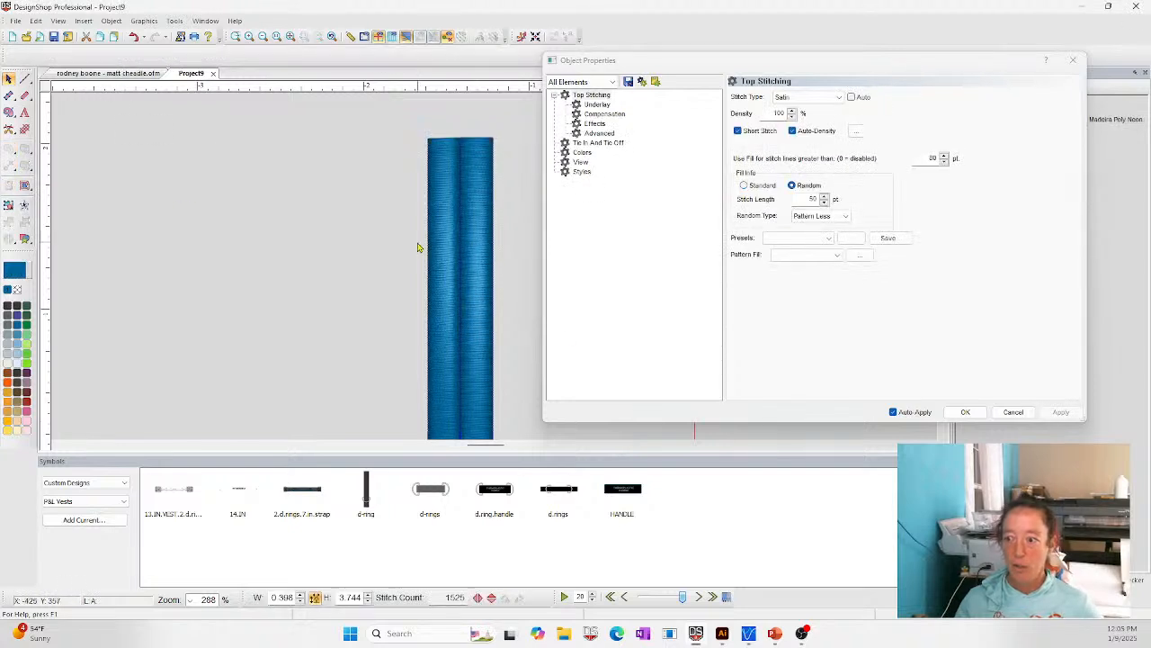
- Move the upper point of the column's split line slightly to the left of the centre line
{"action": "left_click", "coordinate": [458, 173]}
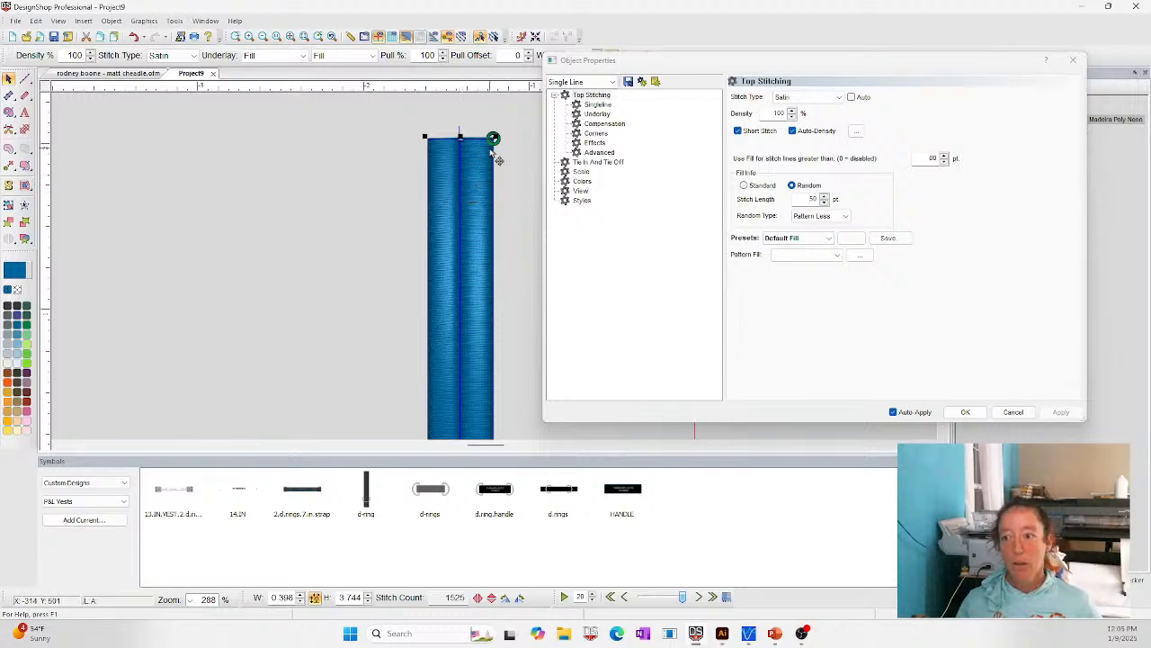
{"action": "left_click", "coordinate": [459, 136]}
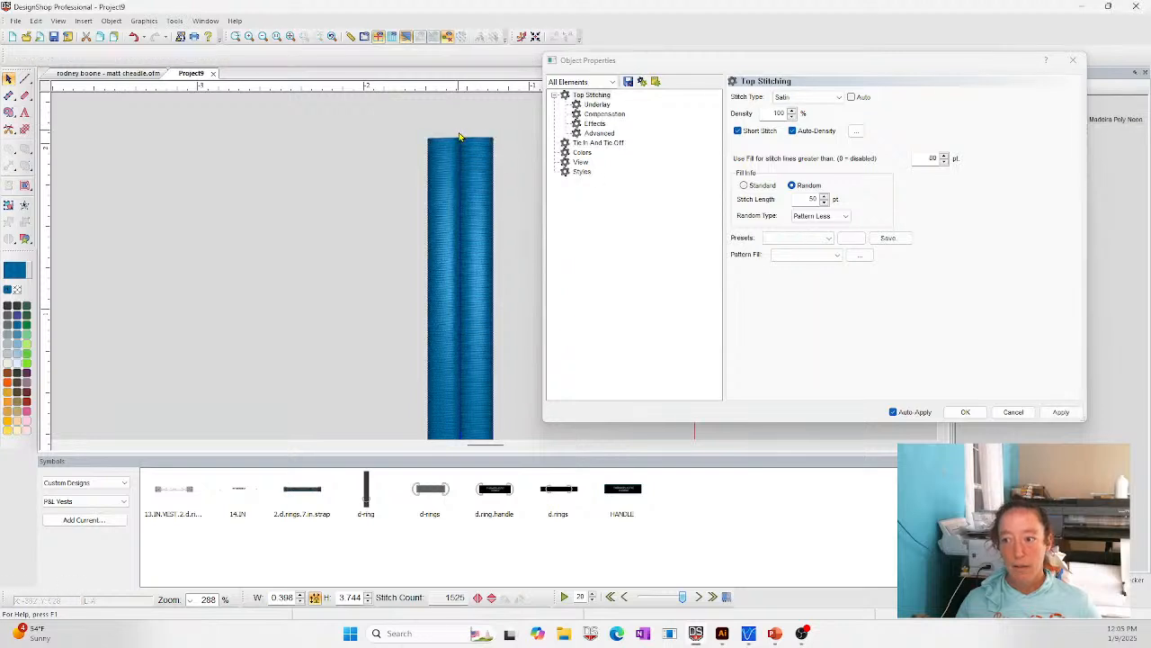
{"action": "left_click", "coordinate": [458, 164]}
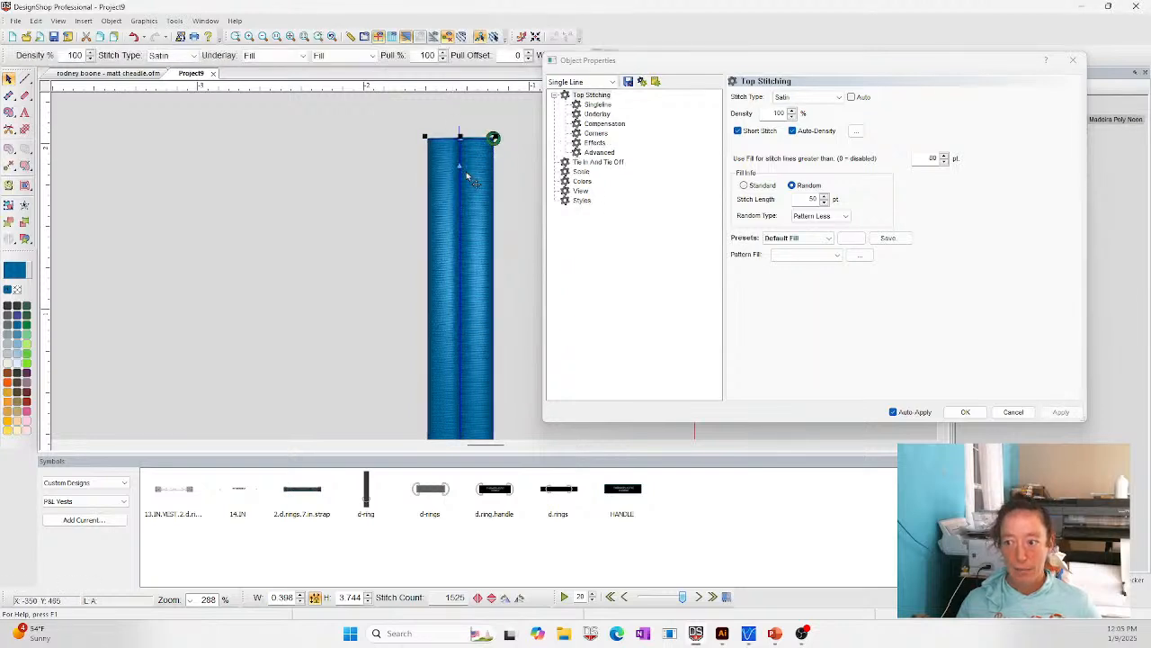
{"action": "left_click_drag", "start_coordinate": [450, 131], "coordinate": [450, 132]}
{"action": "left_click", "coordinate": [457, 127]}
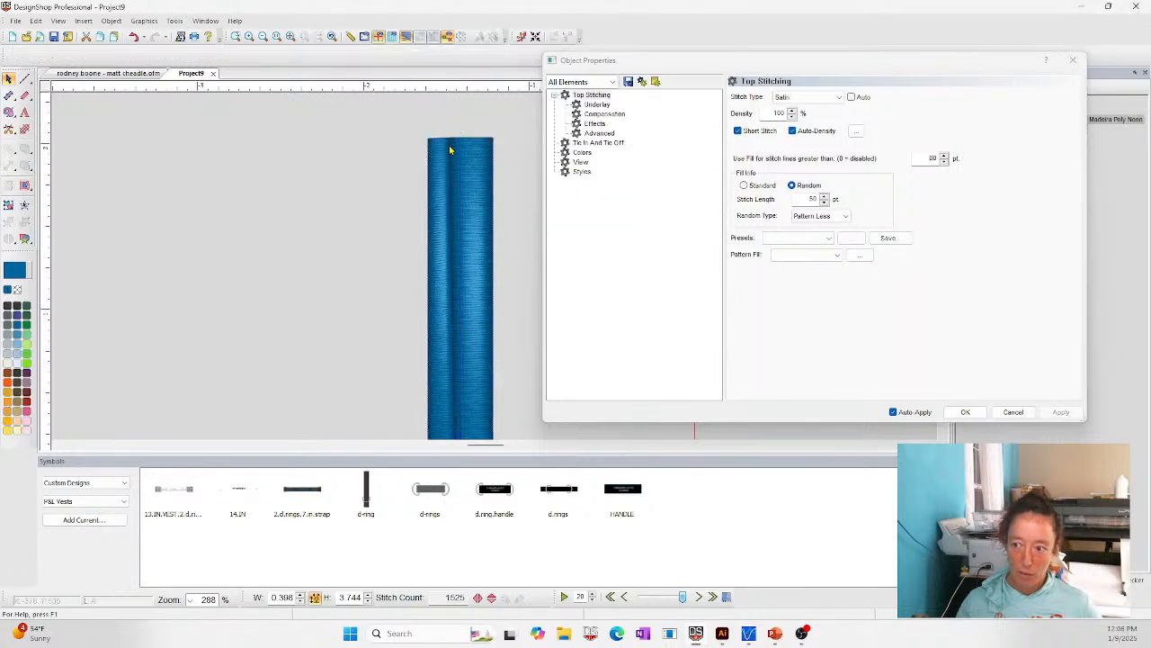
{"action": "left_click", "coordinate": [451, 150]}
{"action": "left_click", "coordinate": [457, 131]}
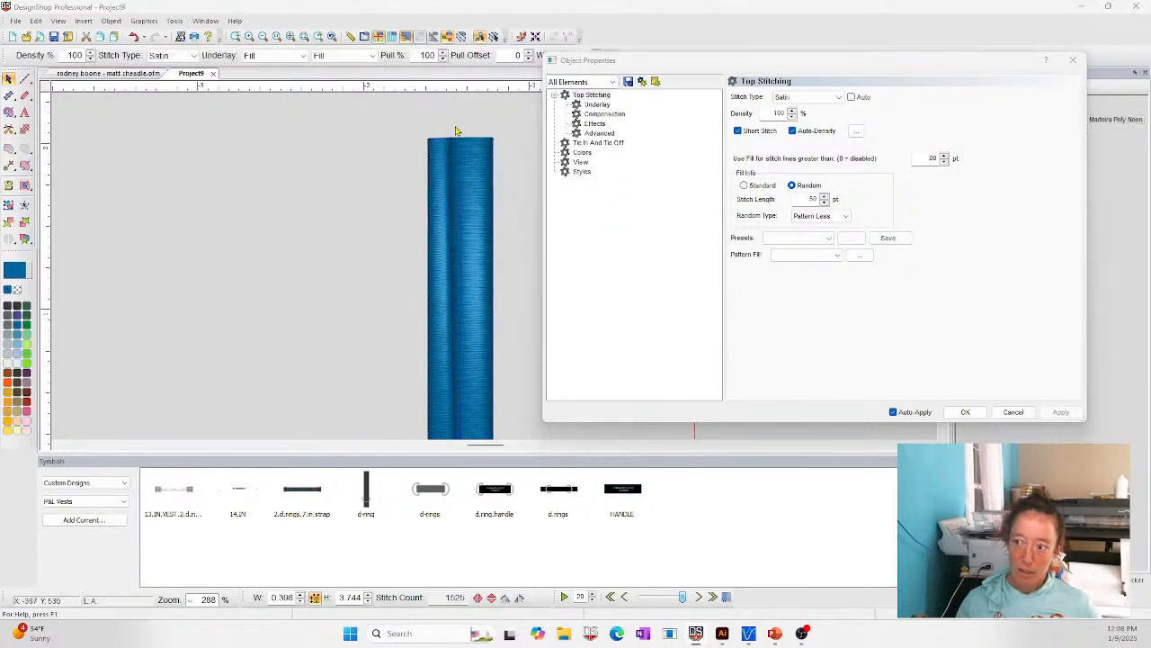
- Move the upper point of the split line further left, just outside the column's left edge
{"action": "scroll", "coordinate": [461, 137], "scroll_direction": "down", "scroll_amount": 9}
{"action": "left_click", "coordinate": [462, 342]}
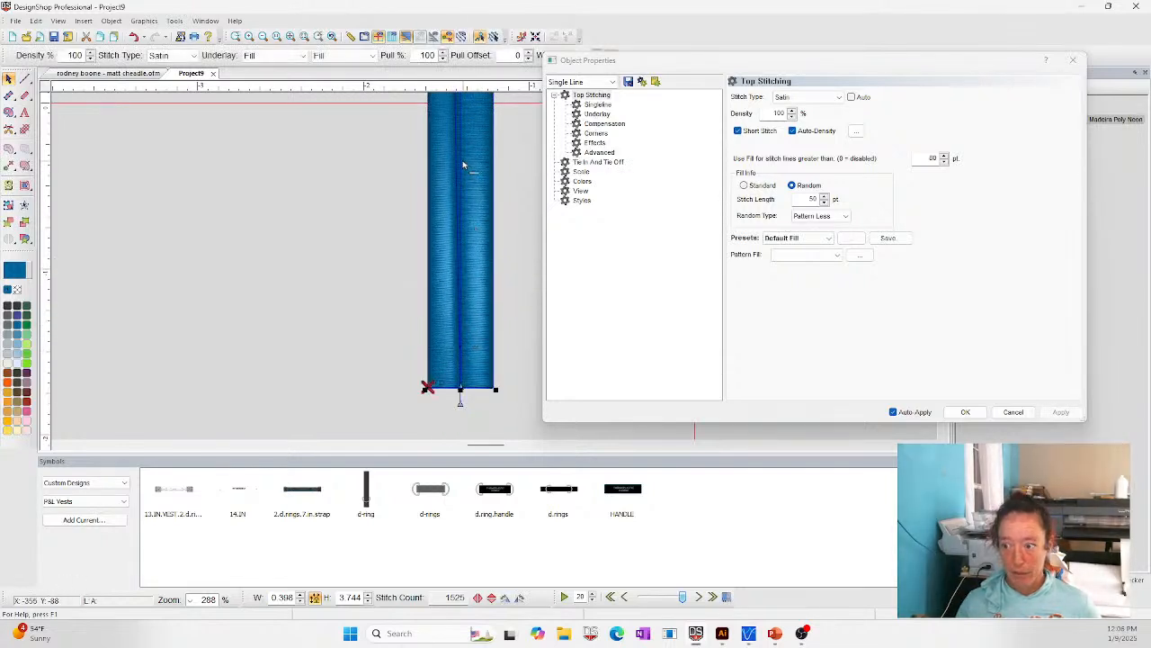
{"action": "scroll", "coordinate": [451, 214], "scroll_direction": "up", "scroll_amount": 7}
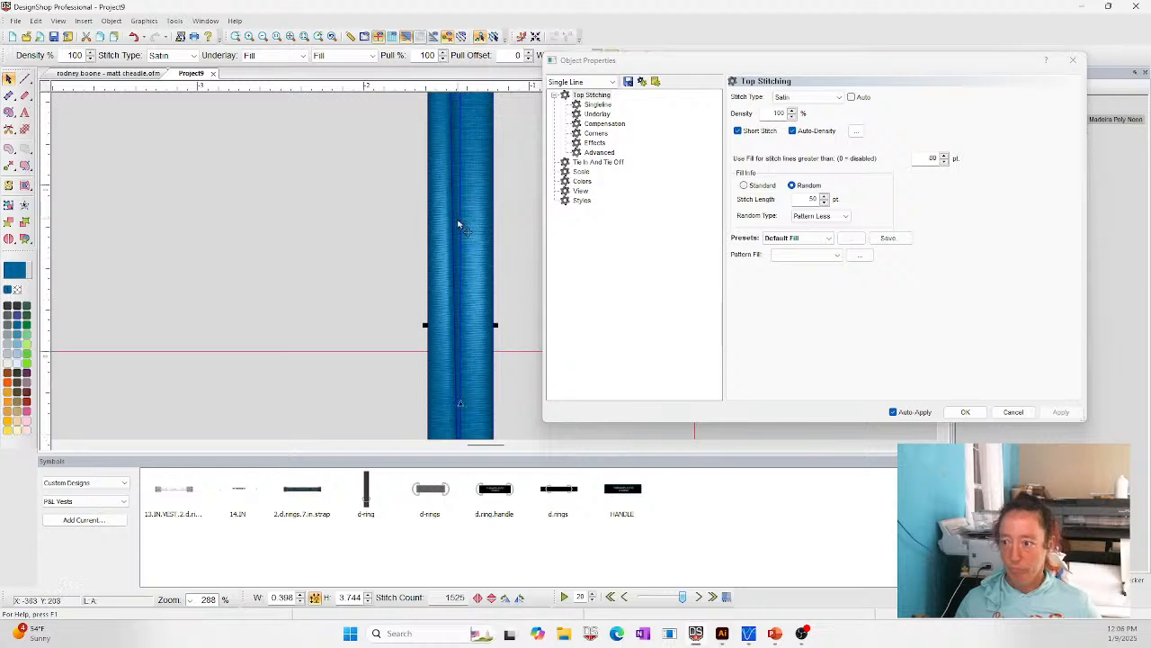
{"action": "scroll", "coordinate": [461, 227], "scroll_direction": "right", "scroll_amount": 8}
{"action": "scroll", "coordinate": [460, 223], "scroll_direction": "left", "scroll_amount": 4}
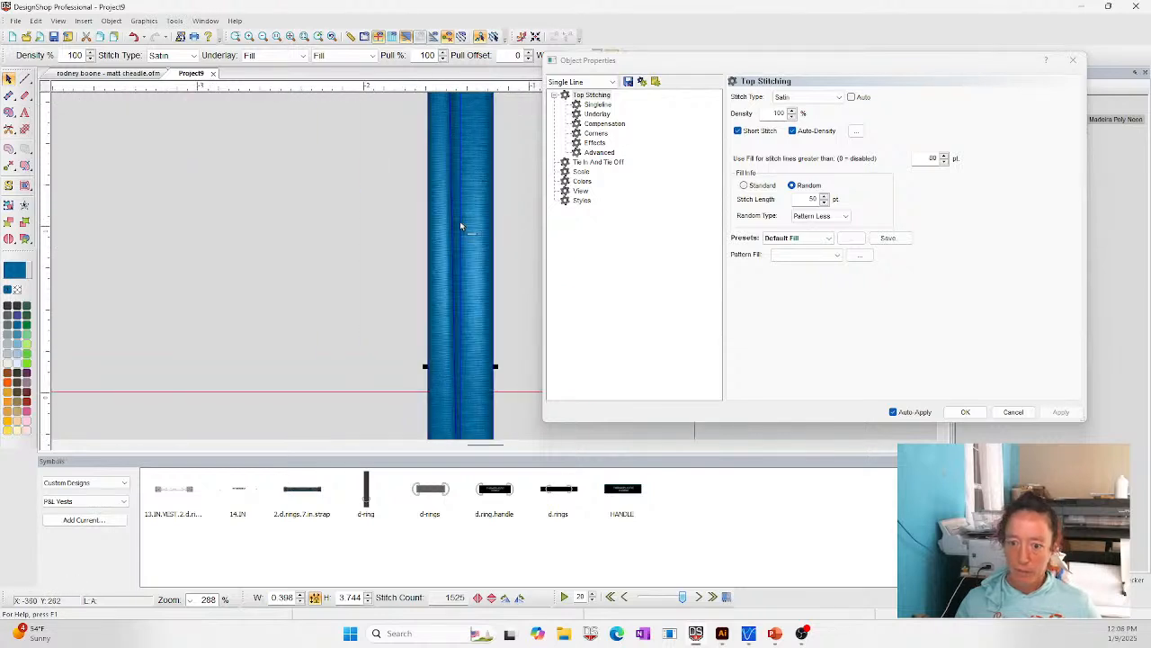
{"action": "left_click", "coordinate": [291, 38]}
{"action": "left_click", "coordinate": [235, 38]}
{"action": "left_click_drag", "start_coordinate": [467, 110], "coordinate": [512, 196]}
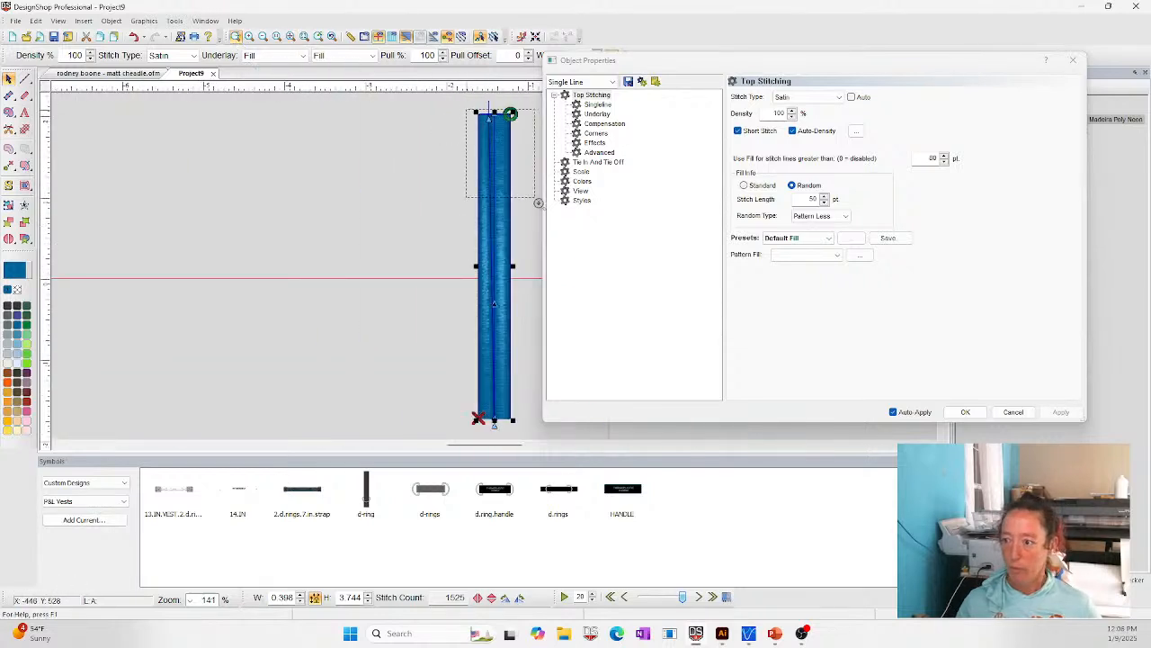
{"action": "left_click_drag", "start_coordinate": [435, 131], "coordinate": [390, 138]}
{"action": "left_click", "coordinate": [333, 177]}
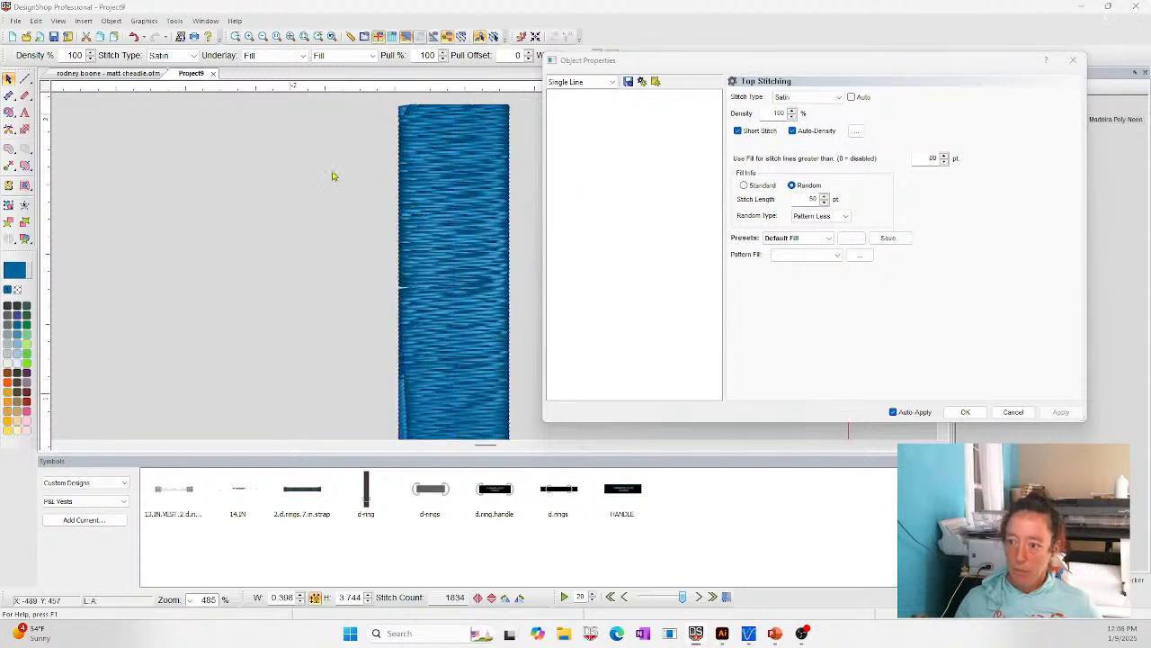
- Examine the shifted split line along the column's left side and the object types listed in its properties
{"action": "left_click", "coordinate": [409, 427]}
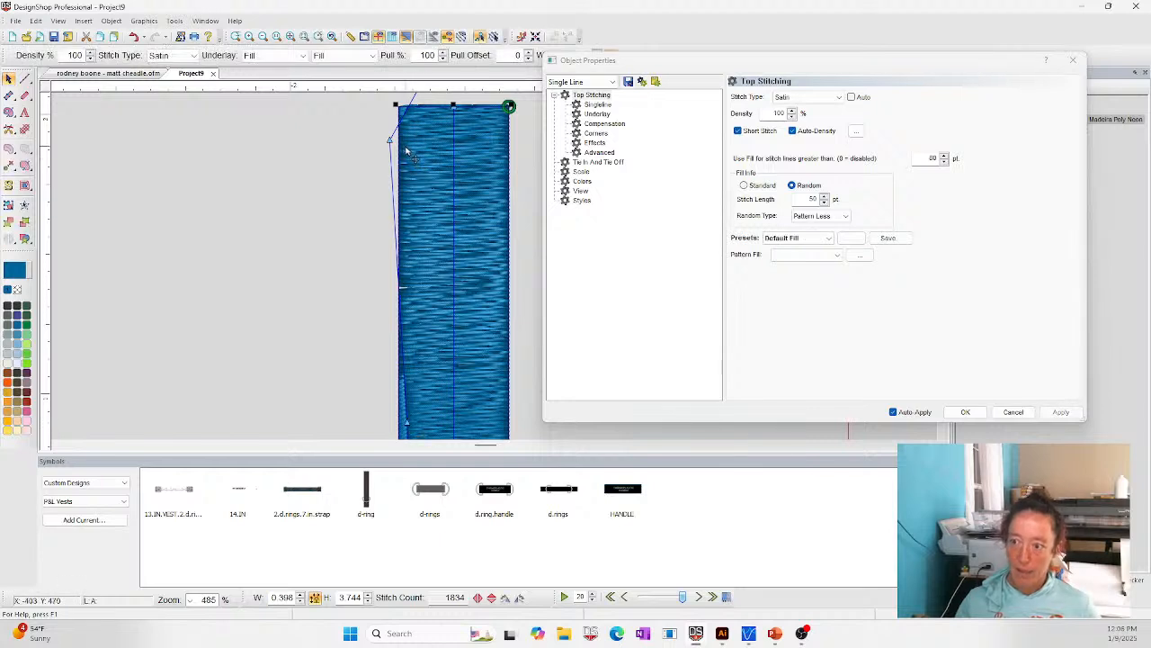
{"action": "scroll", "coordinate": [413, 160], "scroll_direction": "up", "scroll_amount": 3}
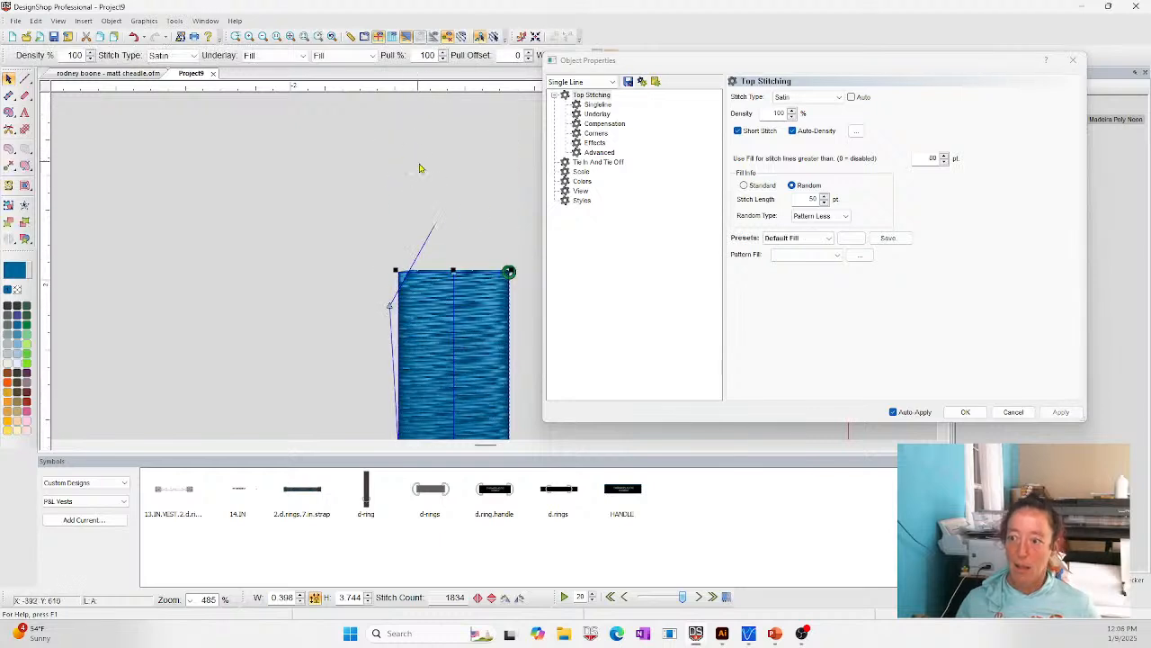
{"action": "left_click", "coordinate": [425, 259]}
{"action": "left_click", "coordinate": [418, 329]}
{"action": "left_click", "coordinate": [425, 257]}
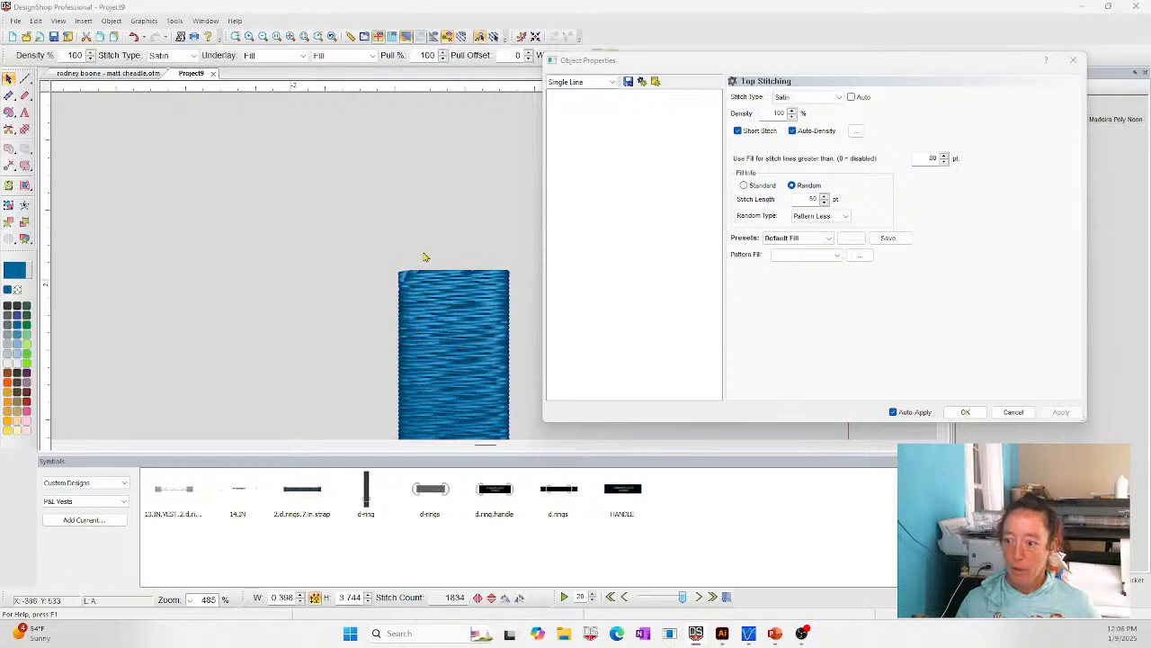
{"action": "left_click", "coordinate": [419, 334]}
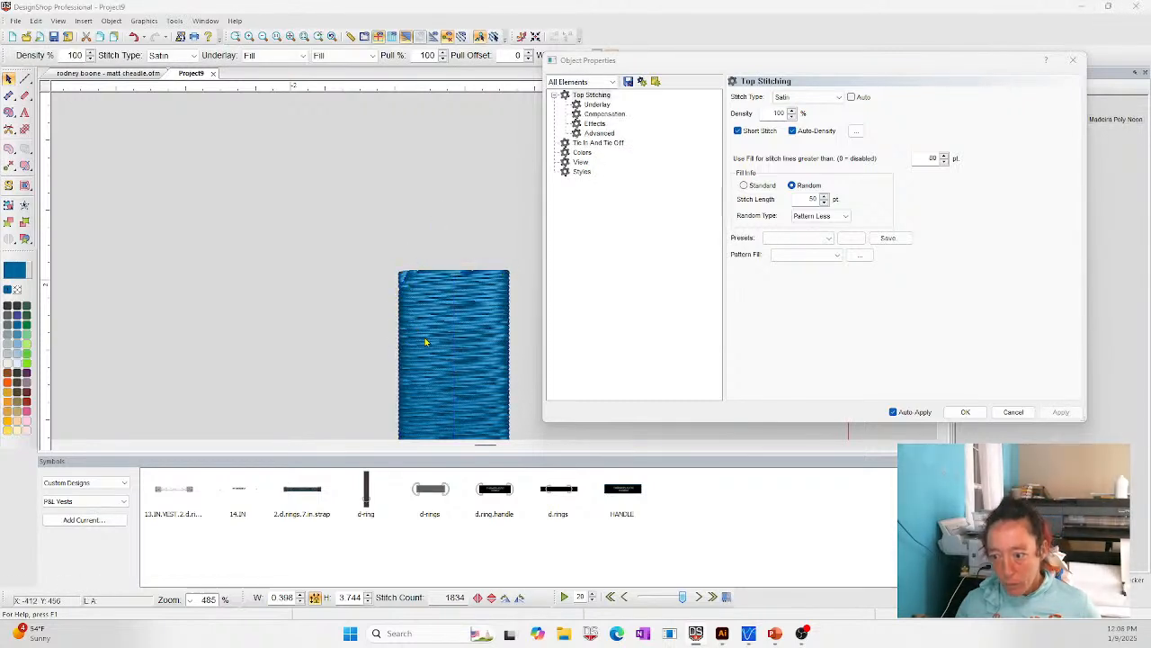
{"action": "scroll", "coordinate": [427, 342], "scroll_direction": "down", "scroll_amount": 4}
{"action": "left_click", "coordinate": [426, 344]}
{"action": "scroll", "coordinate": [422, 378], "scroll_direction": "down", "scroll_amount": 4}
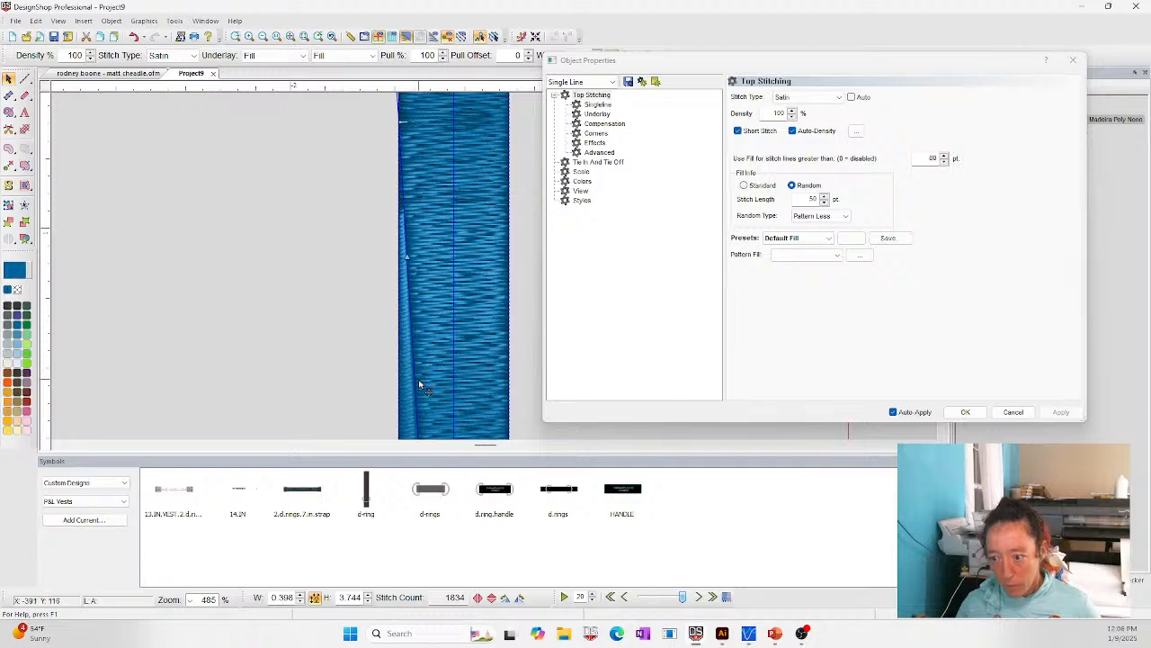
{"action": "left_click", "coordinate": [612, 82]}
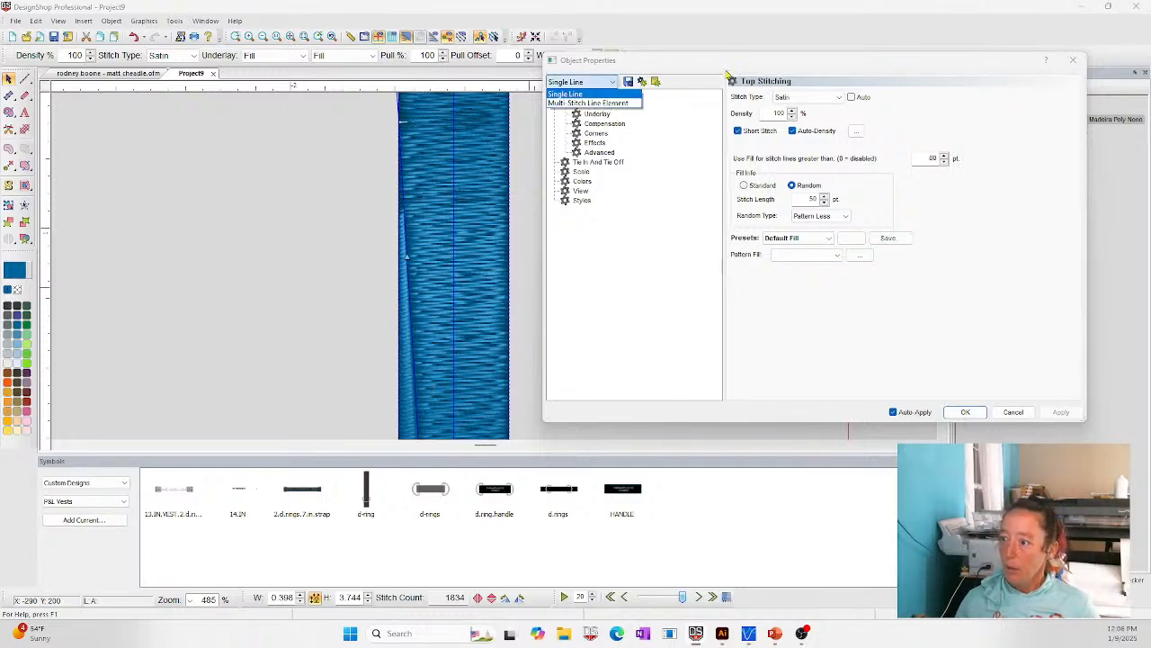
{"action": "left_click", "coordinate": [1013, 411]}
- Switch to the open trucking lettering design and select the green letter B to inspect its split line
{"action": "left_click", "coordinate": [108, 73]}
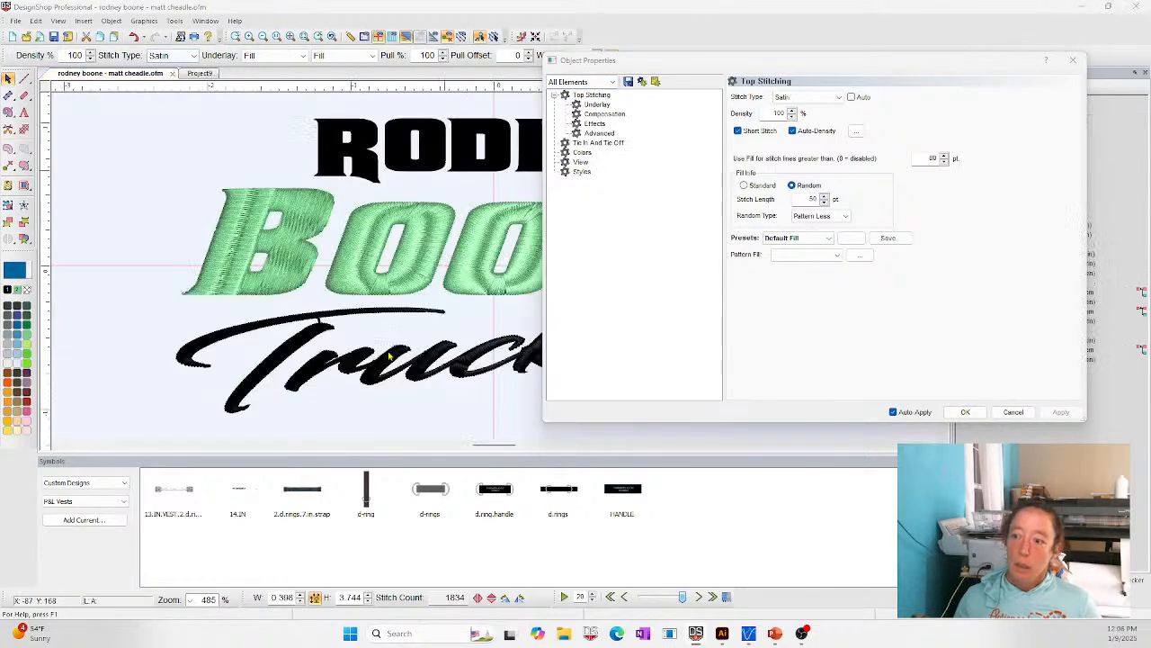
{"action": "left_click", "coordinate": [263, 232]}
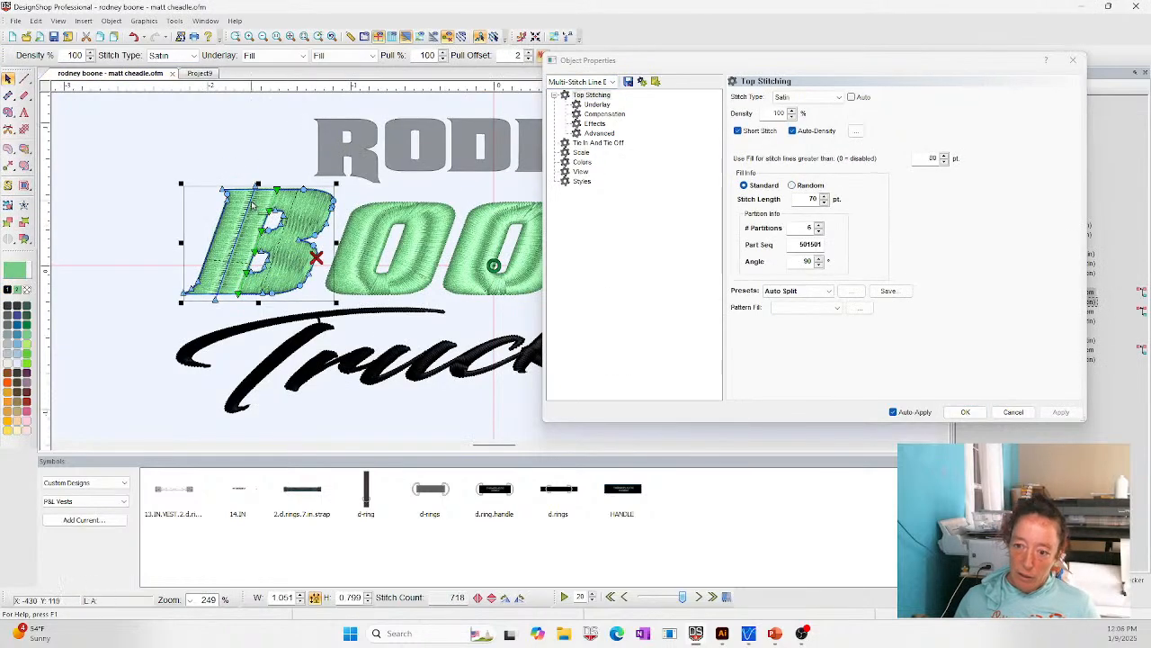
- Select the split line inside the green letter B, set its blur outline to 0 pt and apply it
{"action": "left_click", "coordinate": [255, 212]}
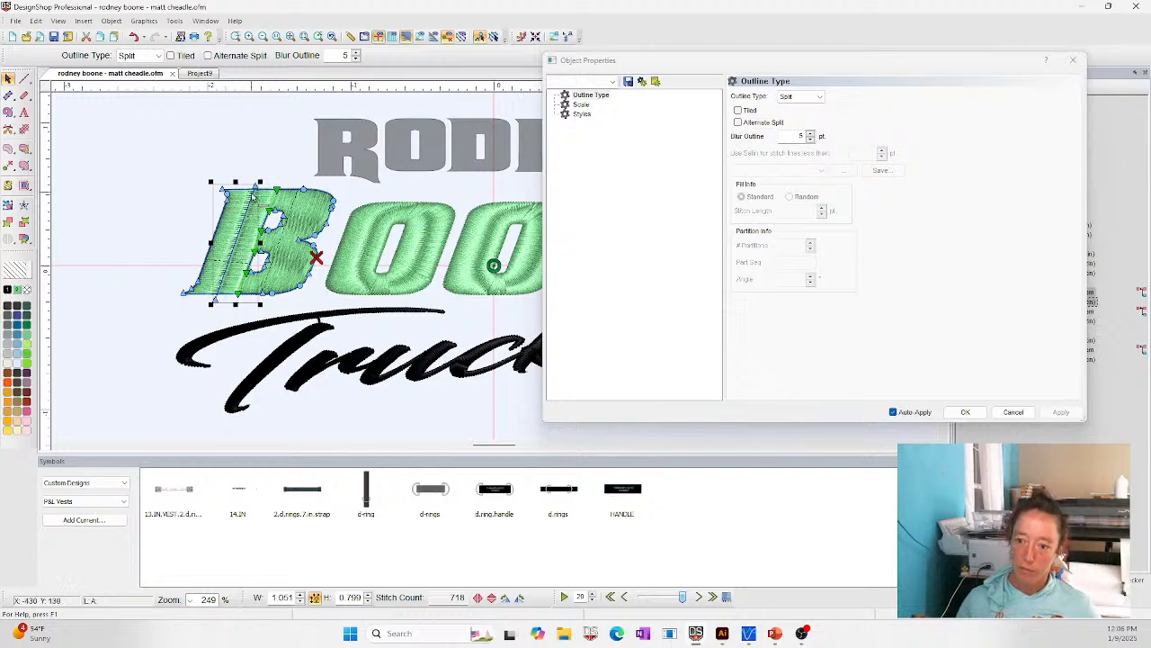
{"action": "left_click", "coordinate": [160, 179]}
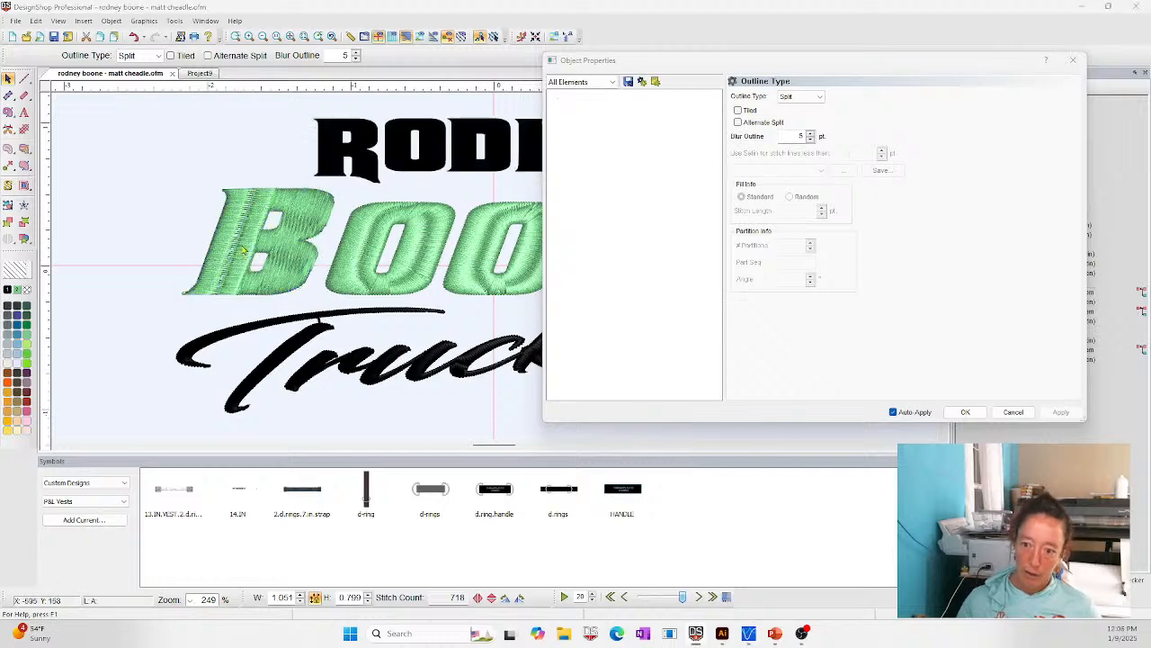
{"action": "left_click", "coordinate": [245, 230]}
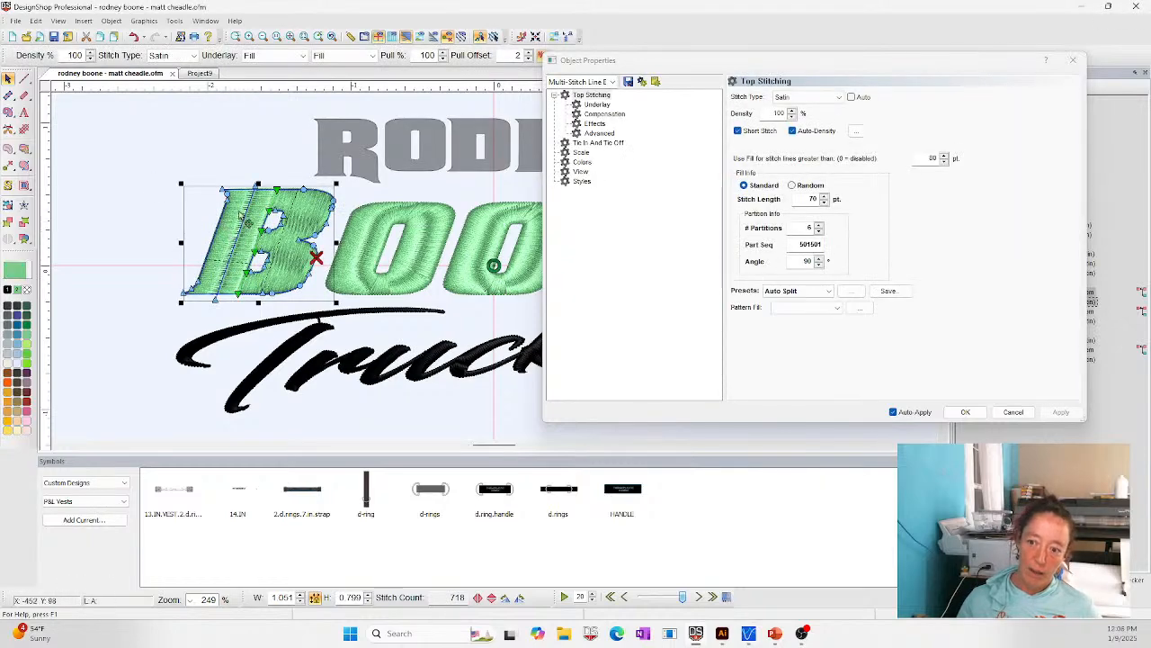
{"action": "left_click", "coordinate": [245, 231]}
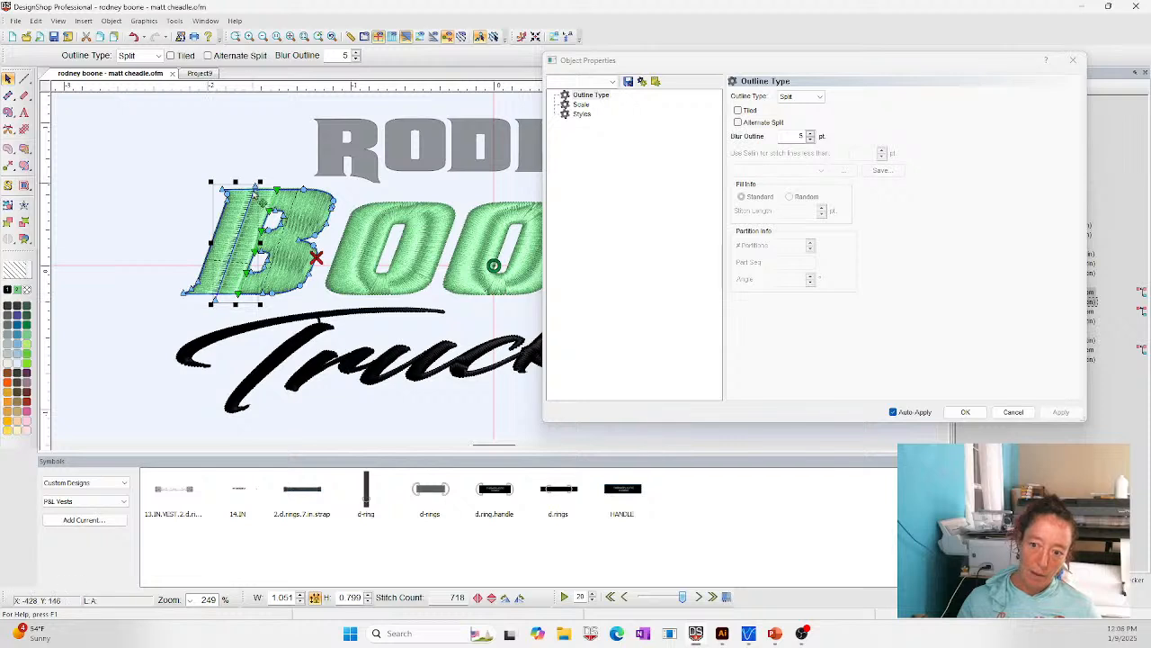
{"action": "left_click", "coordinate": [811, 138]}
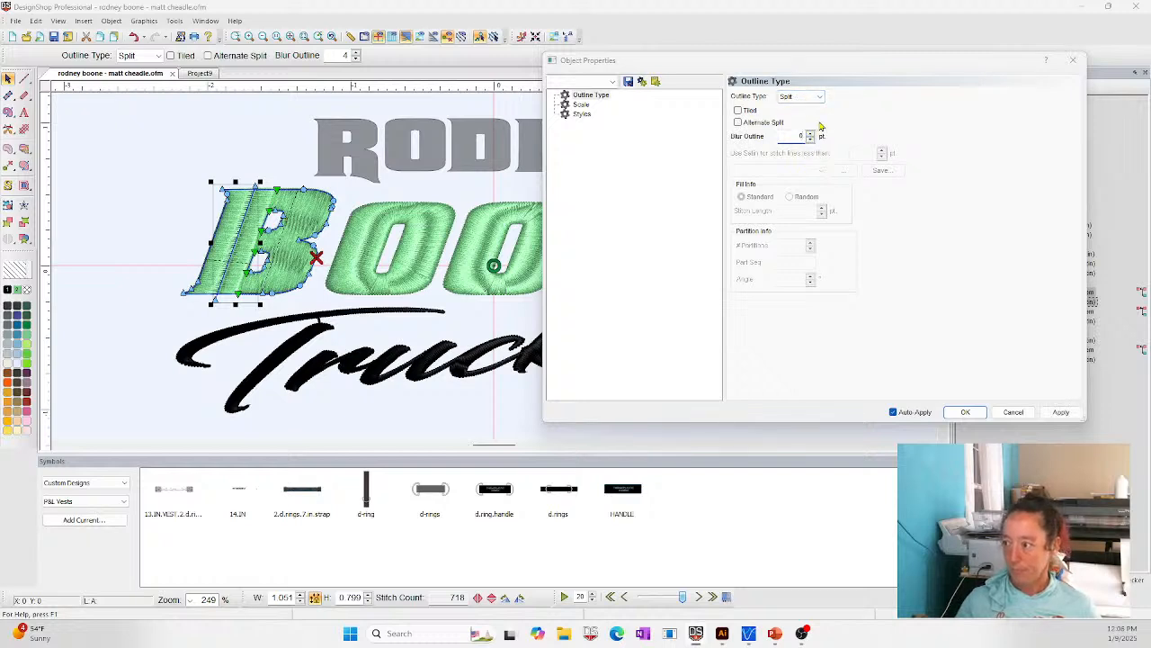
{"action": "left_click", "coordinate": [1061, 411]}
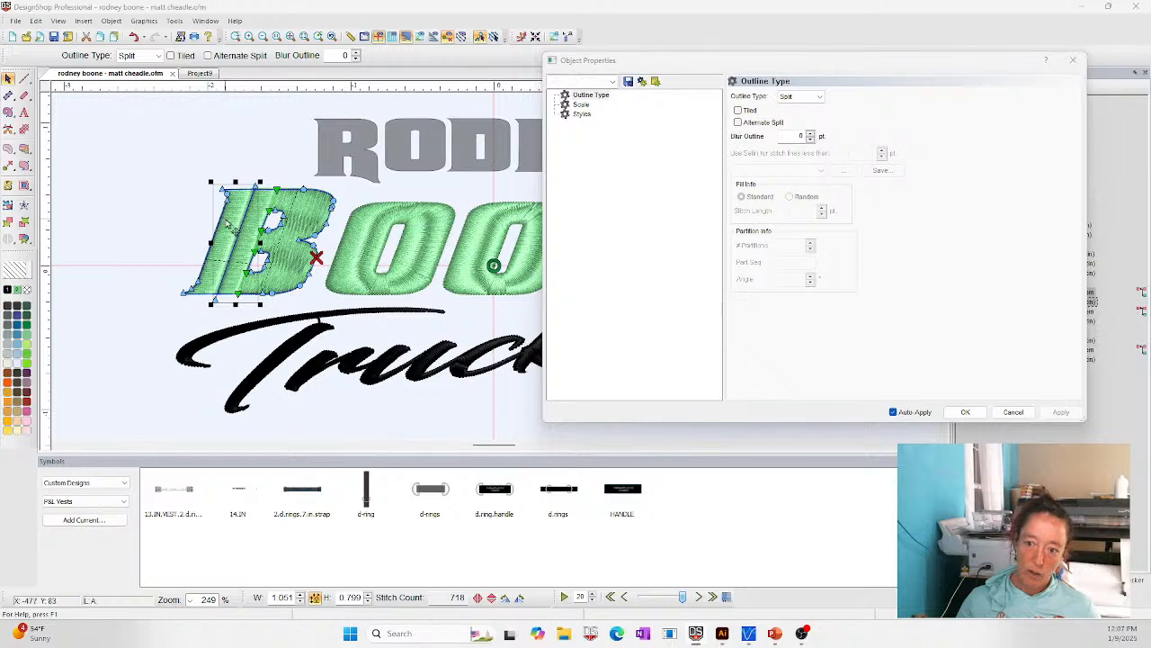
- Raise the blur outline of the letter B's split line to 5 pt
{"action": "left_click", "coordinate": [809, 133]}
{"action": "left_click", "coordinate": [810, 133]}
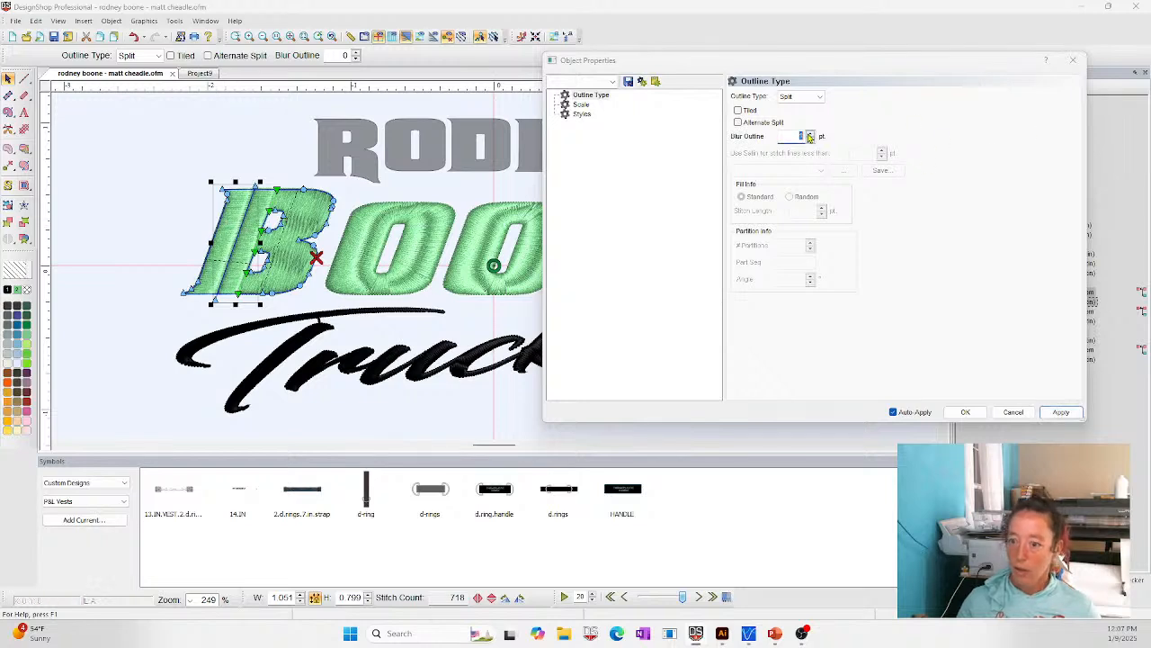
{"action": "left_click", "coordinate": [810, 133]}
{"action": "left_click", "coordinate": [809, 133]}
{"action": "left_click", "coordinate": [809, 133]}
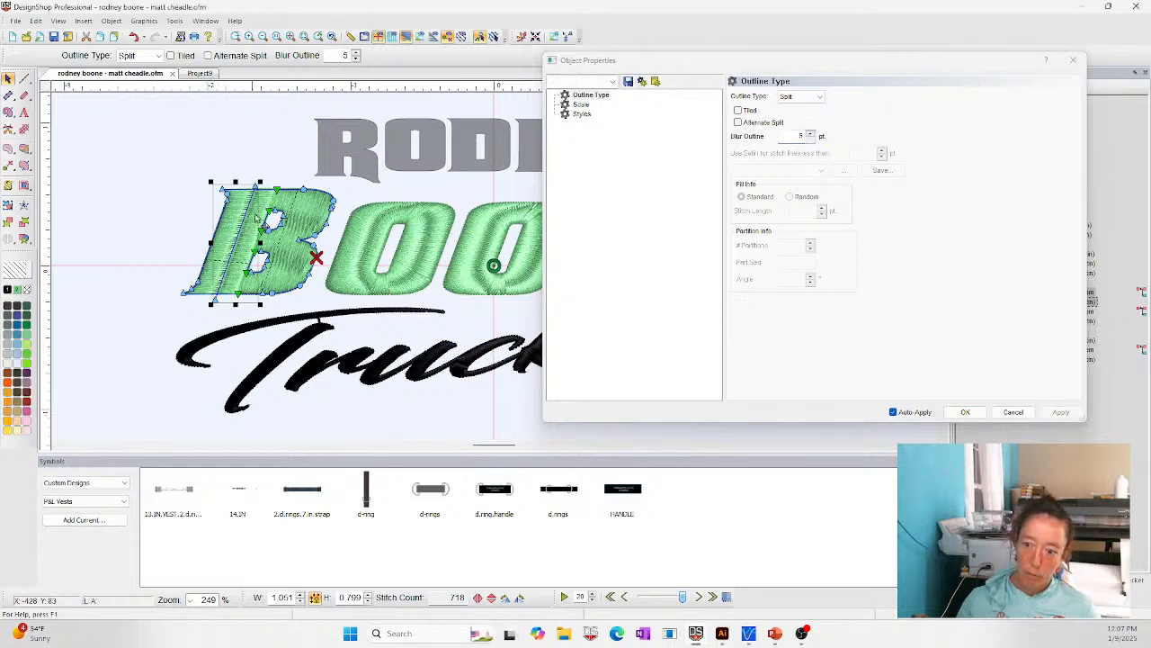
- Set the blur outline of the letter B's split line to 3 pt, close the object properties and deselect the letter
{"action": "left_click", "coordinate": [810, 138]}
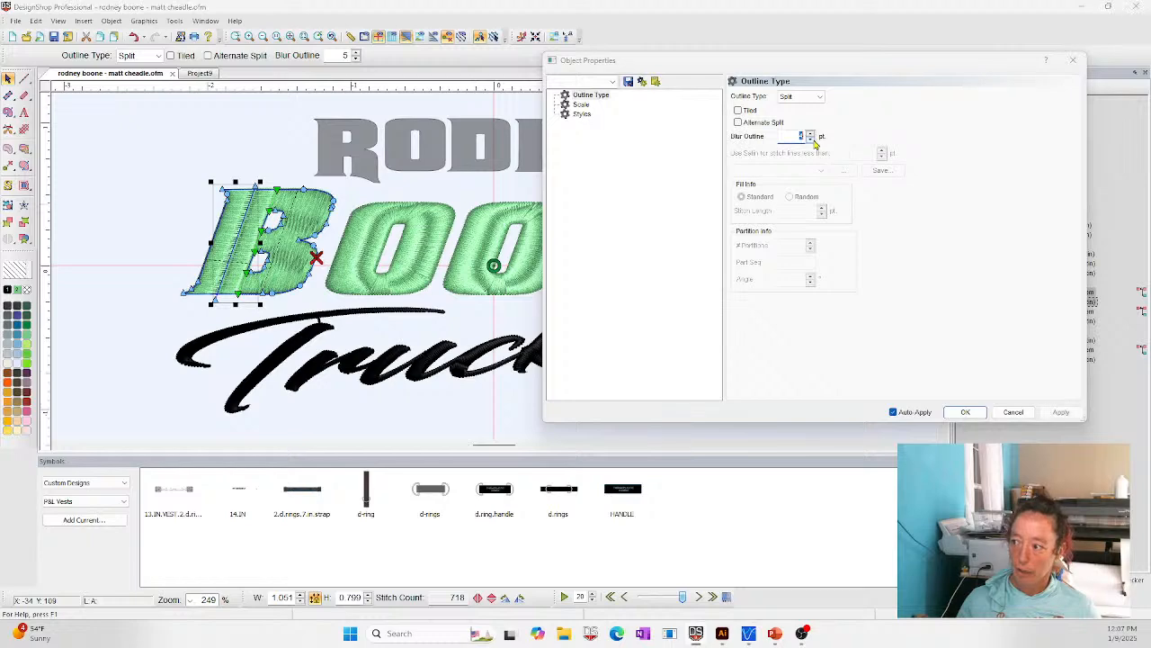
{"action": "left_click", "coordinate": [971, 413]}
{"action": "left_click", "coordinate": [235, 170]}
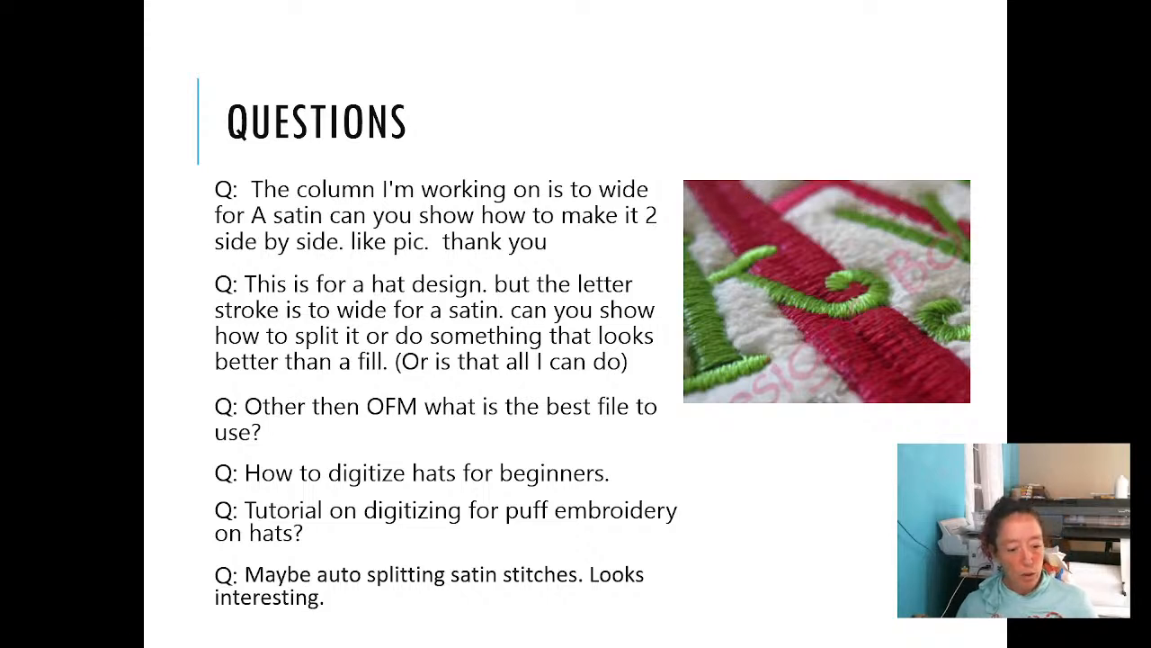
- Switch back to DesignShop and convert the black vector letter E to an automatic complex fill in the same green as the other letters
{"action": "key", "text": "alt+Tab"}
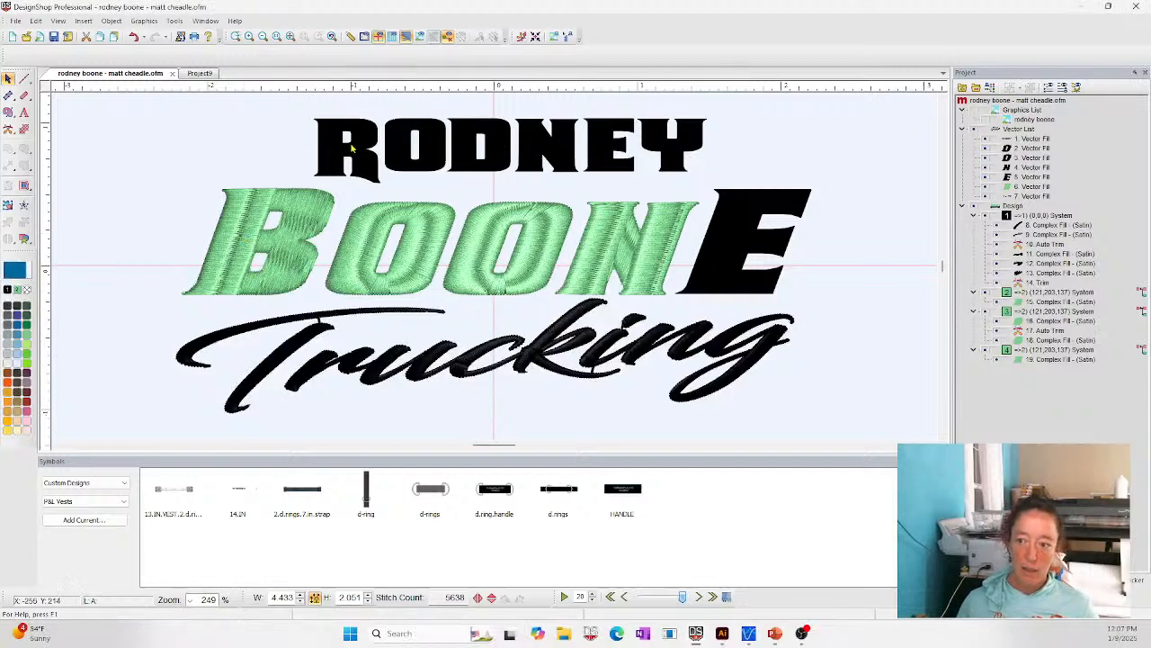
{"action": "left_click", "coordinate": [315, 237]}
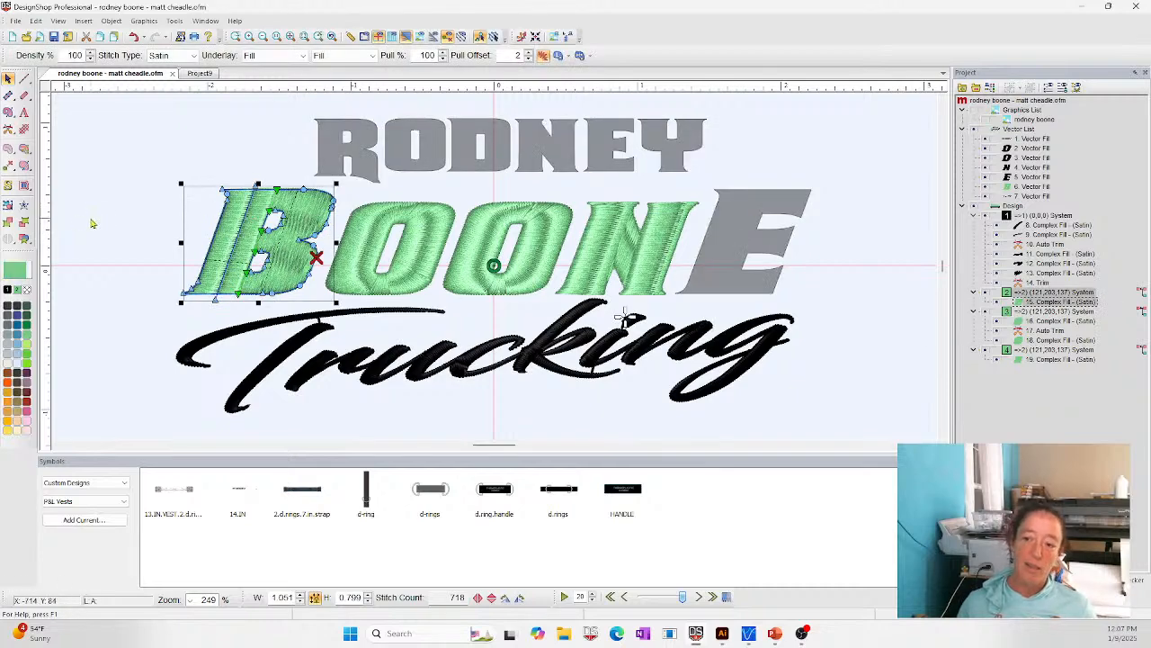
{"action": "left_click", "coordinate": [762, 241]}
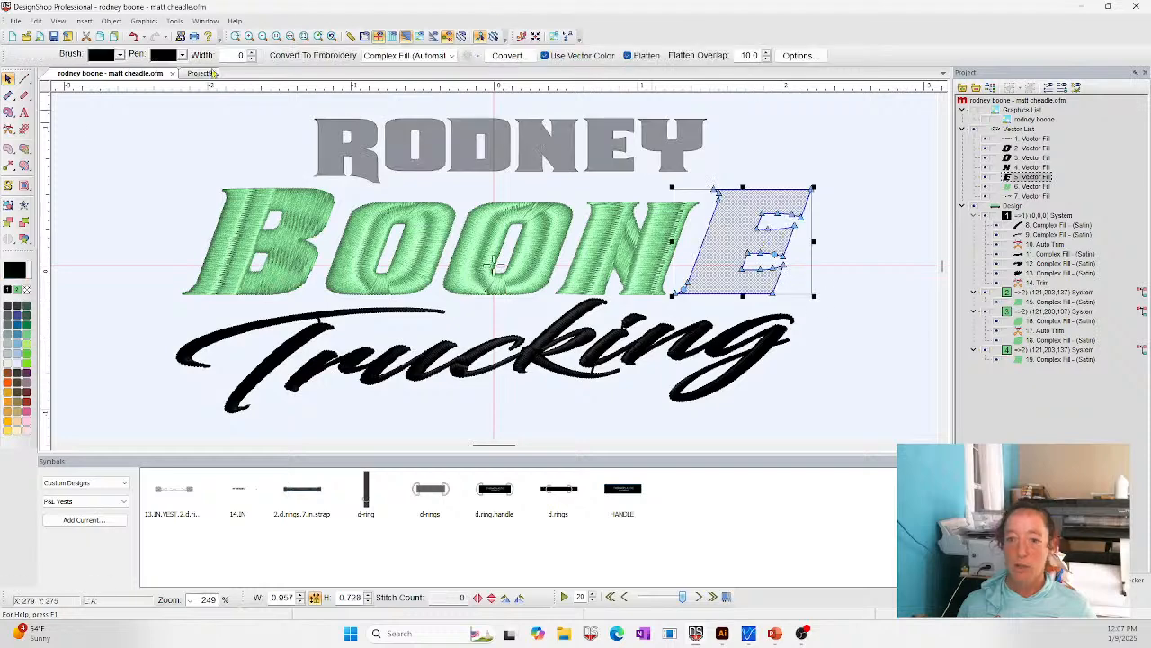
{"action": "left_click", "coordinate": [522, 57]}
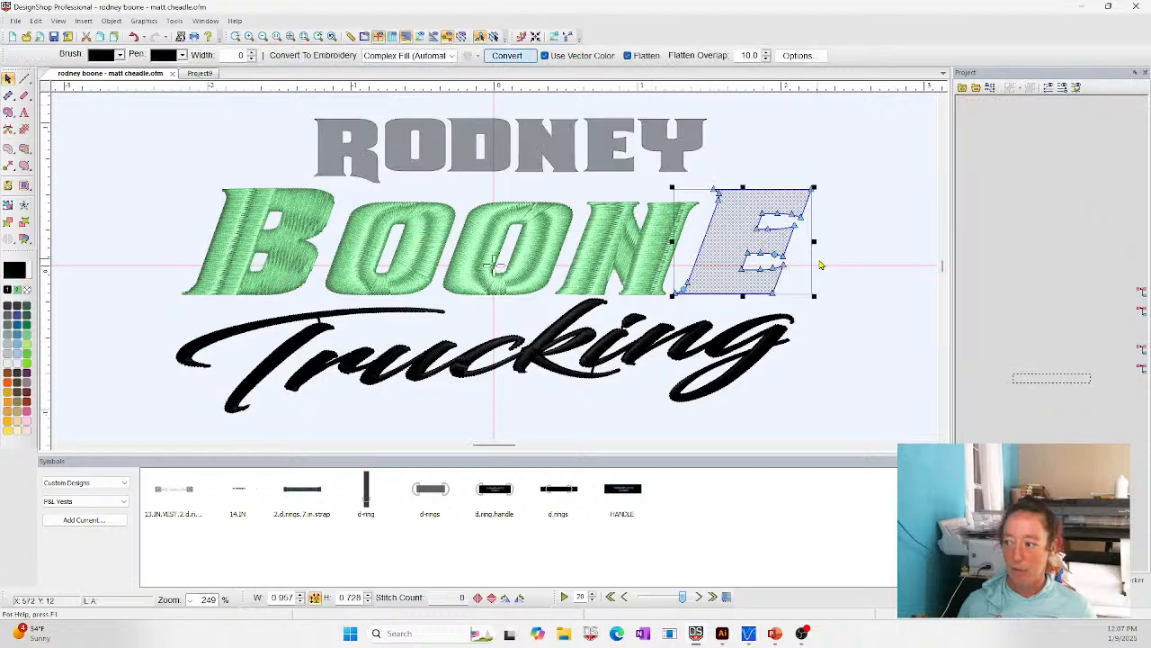
{"action": "left_click", "coordinate": [18, 290]}
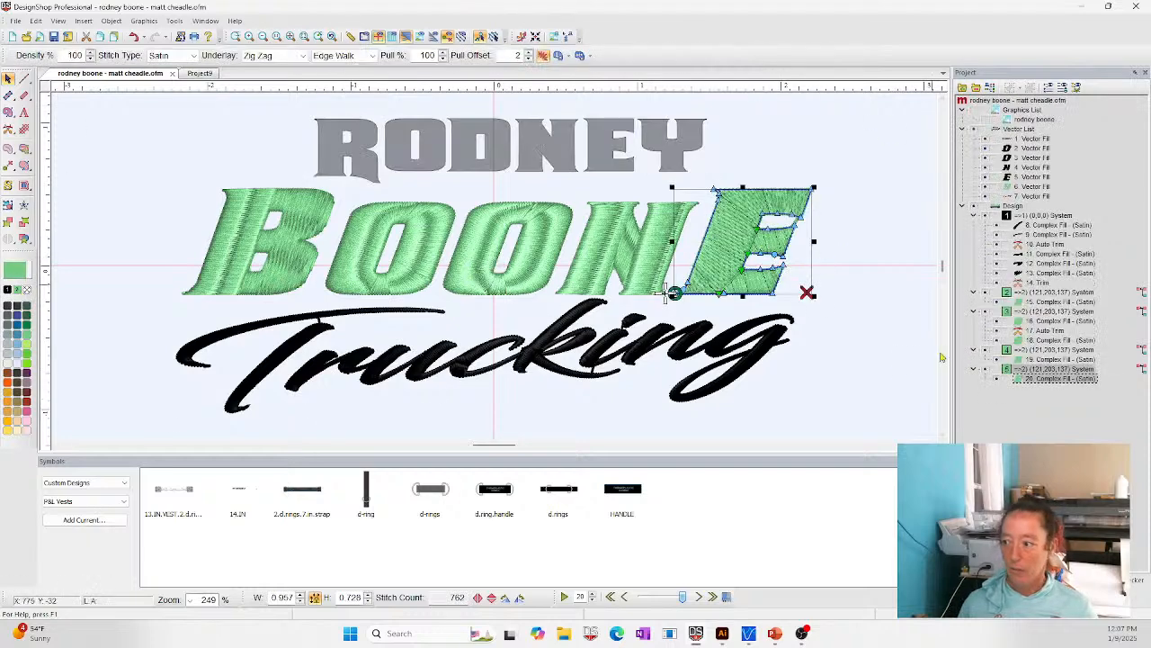
{"action": "left_click", "coordinate": [892, 372]}
{"action": "left_click", "coordinate": [781, 245]}
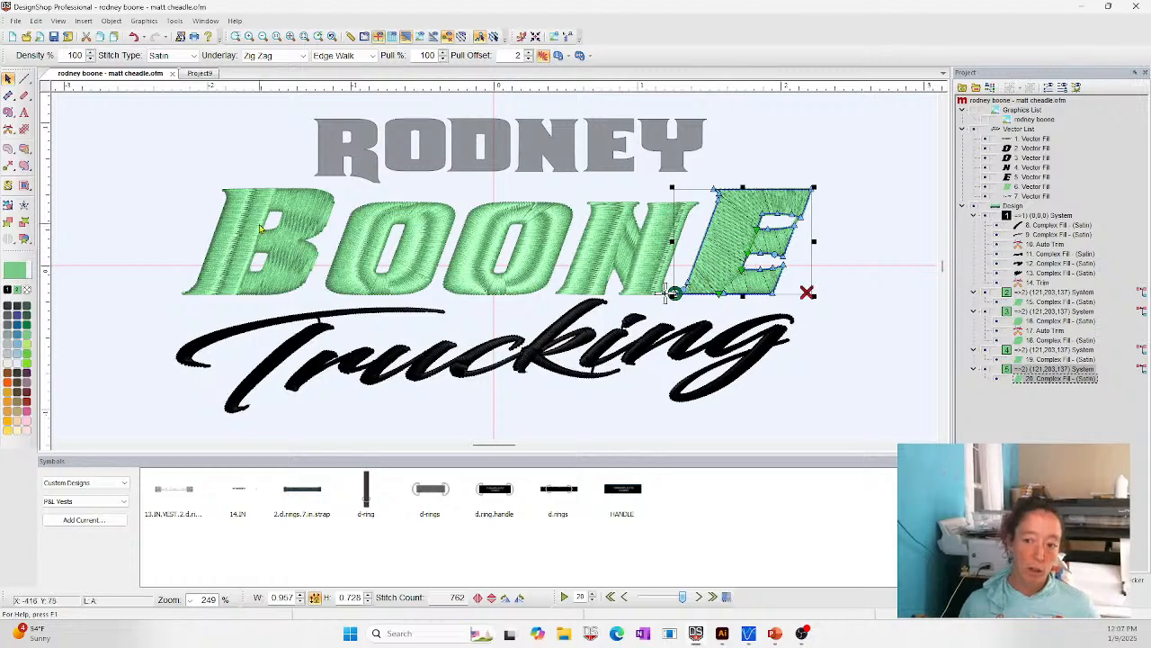
- Examine the top stitching properties of the split letter B and the neighbouring O, and close the object properties
{"action": "left_click", "coordinate": [457, 235]}
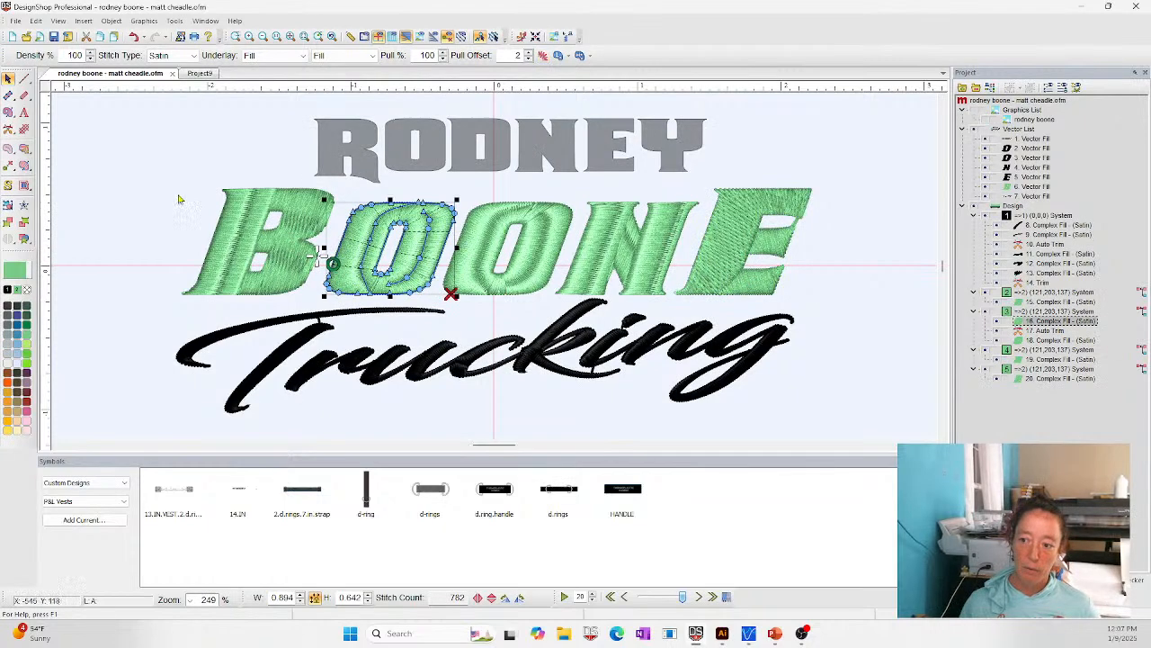
{"action": "left_click", "coordinate": [221, 174]}
{"action": "left_click", "coordinate": [291, 249]}
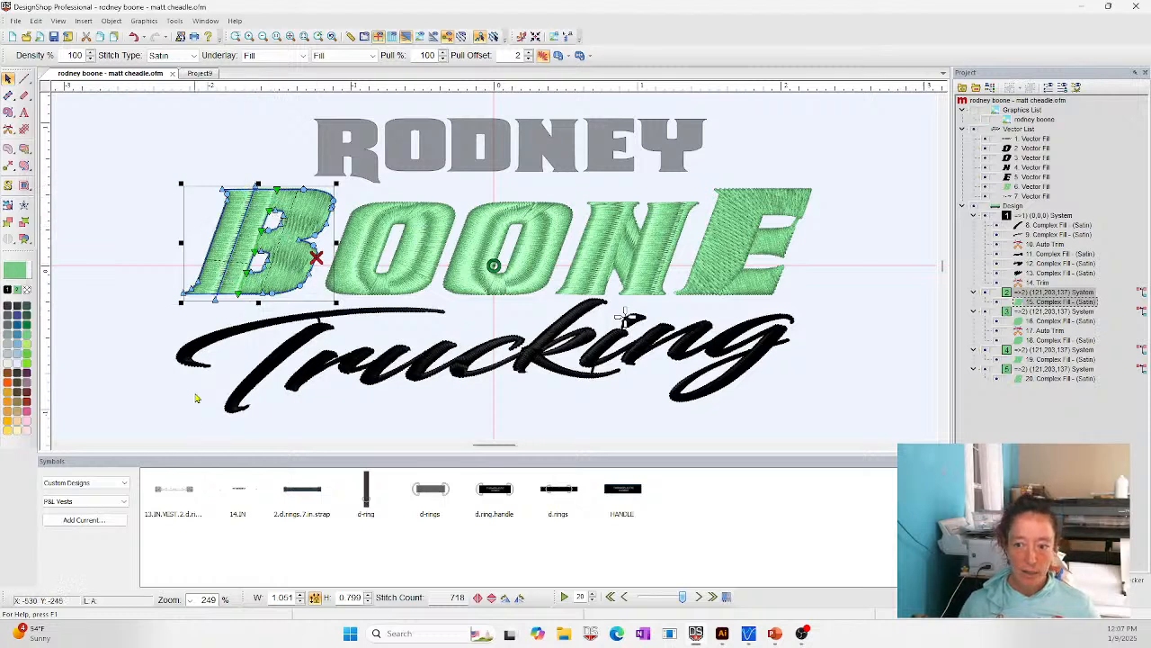
{"action": "right_click", "coordinate": [297, 216]}
{"action": "left_click", "coordinate": [315, 225]}
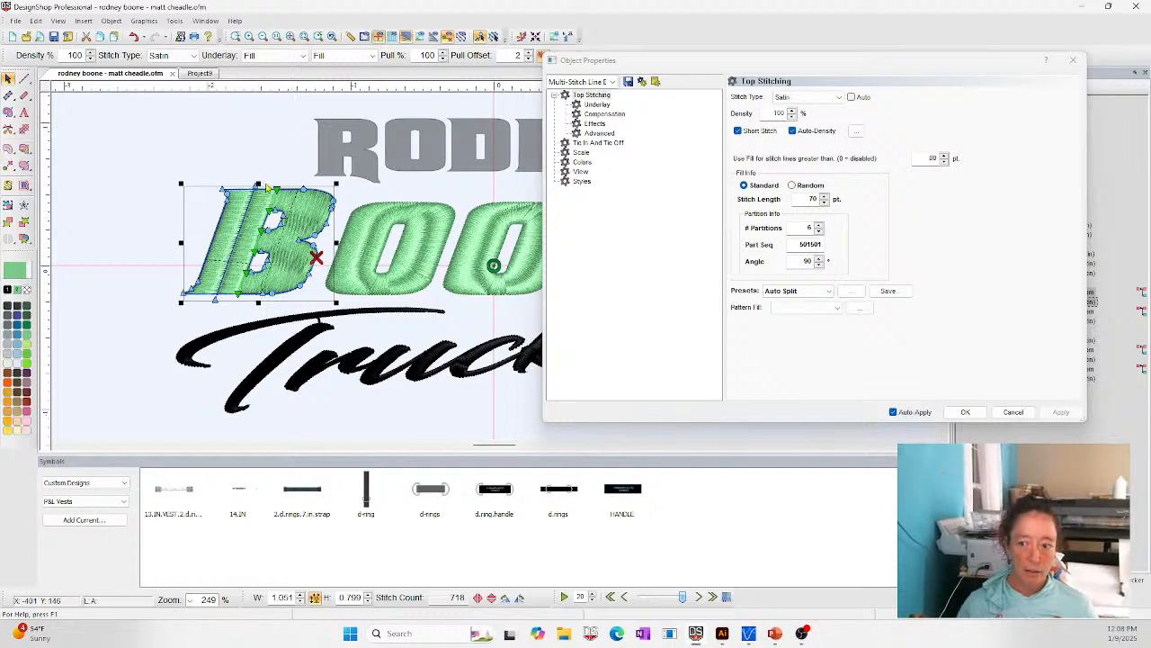
{"action": "left_click", "coordinate": [177, 242]}
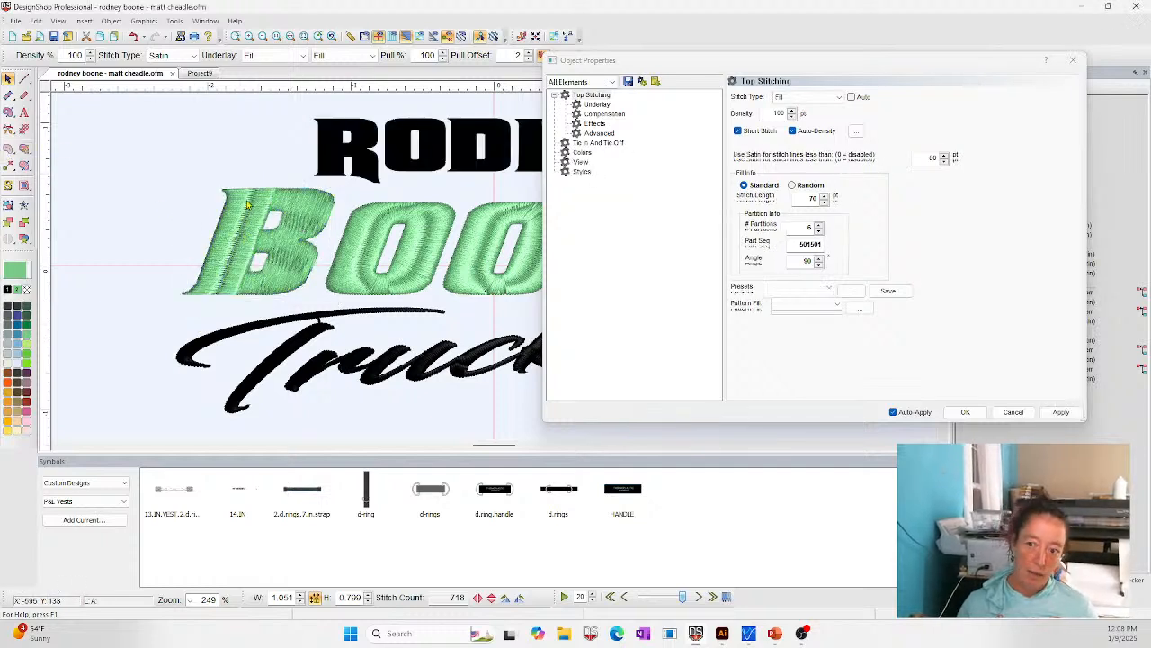
{"action": "left_click", "coordinate": [382, 232]}
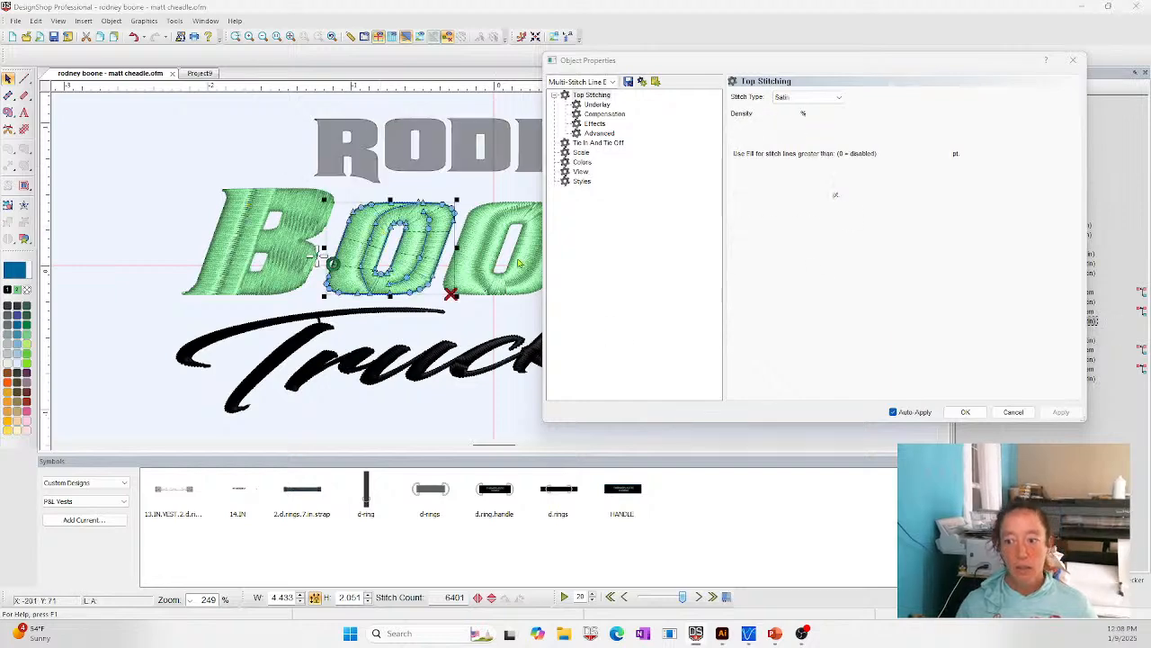
{"action": "left_click", "coordinate": [966, 412]}
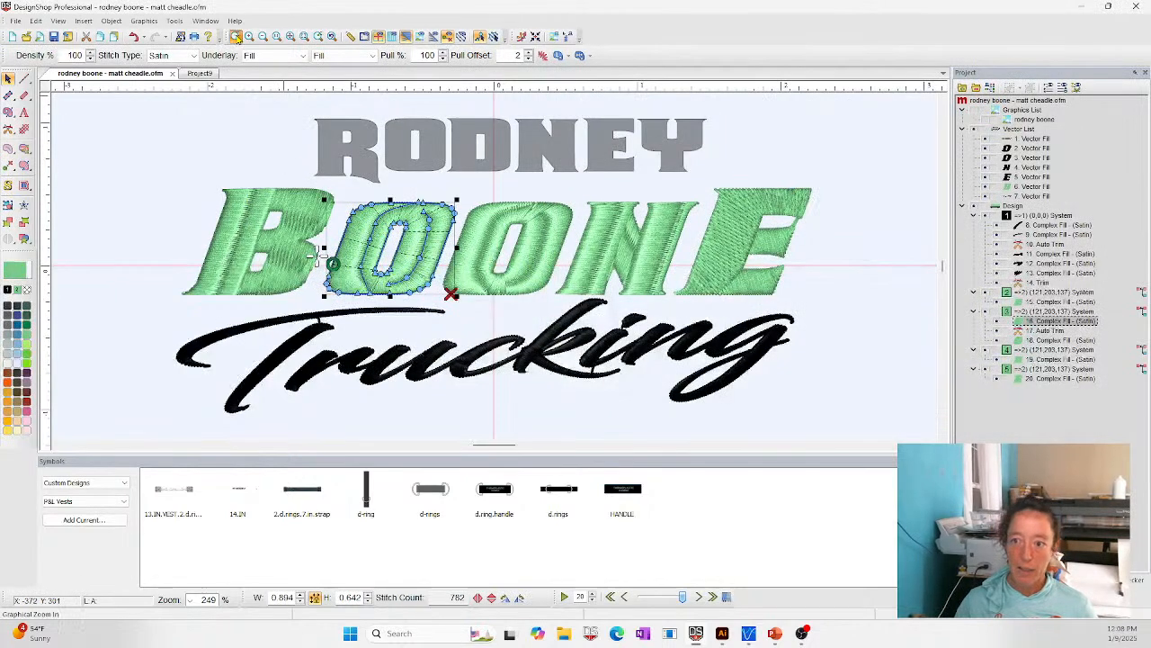
- Delete the split line on the inner right side of the first green O, starting with its uppermost point
{"action": "scroll", "coordinate": [287, 273], "scroll_direction": "up", "scroll_amount": 2}
{"action": "scroll", "coordinate": [504, 243], "scroll_direction": "up", "scroll_amount": 3}
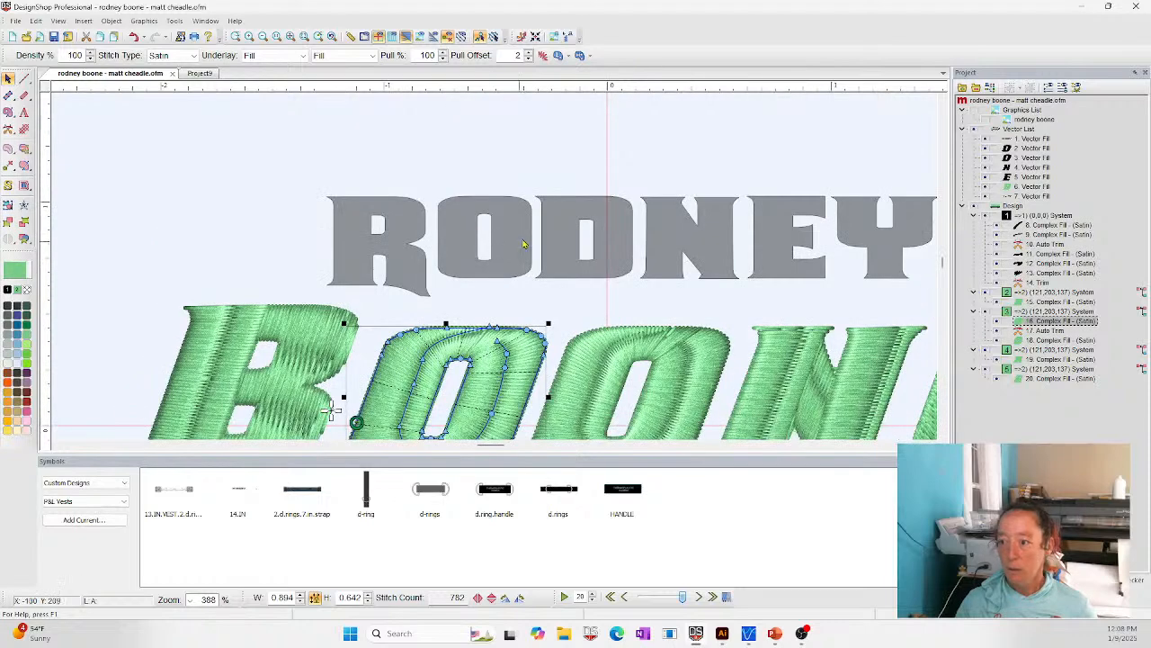
{"action": "scroll", "coordinate": [504, 243], "scroll_direction": "down", "scroll_amount": 3}
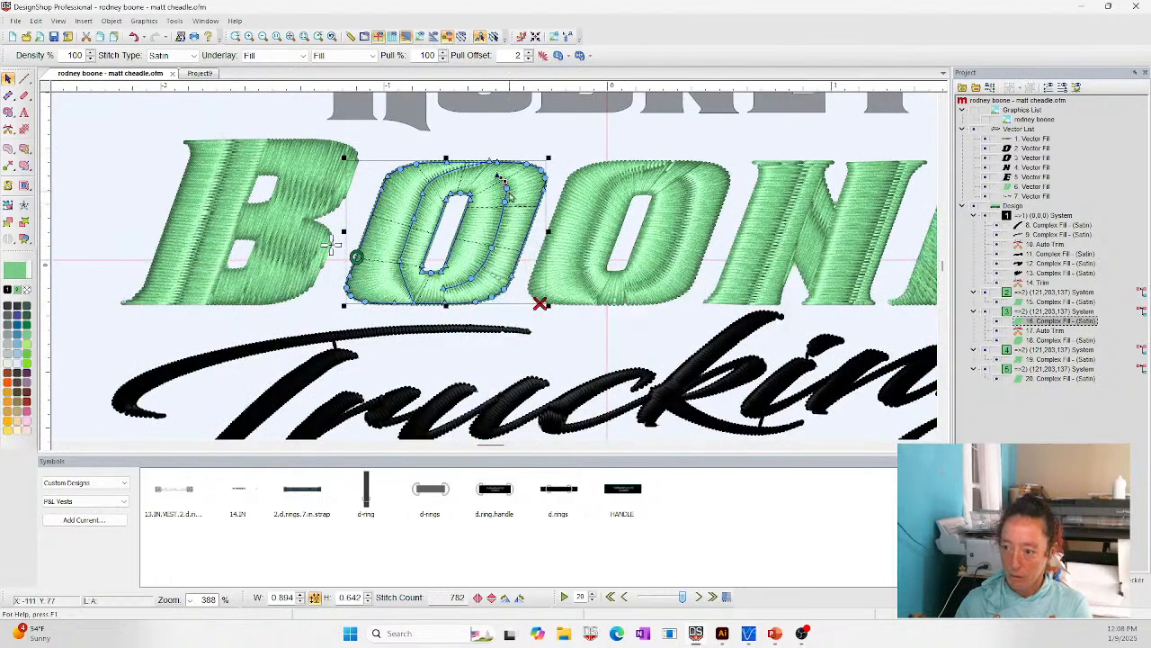
{"action": "key", "text": "Delete"}
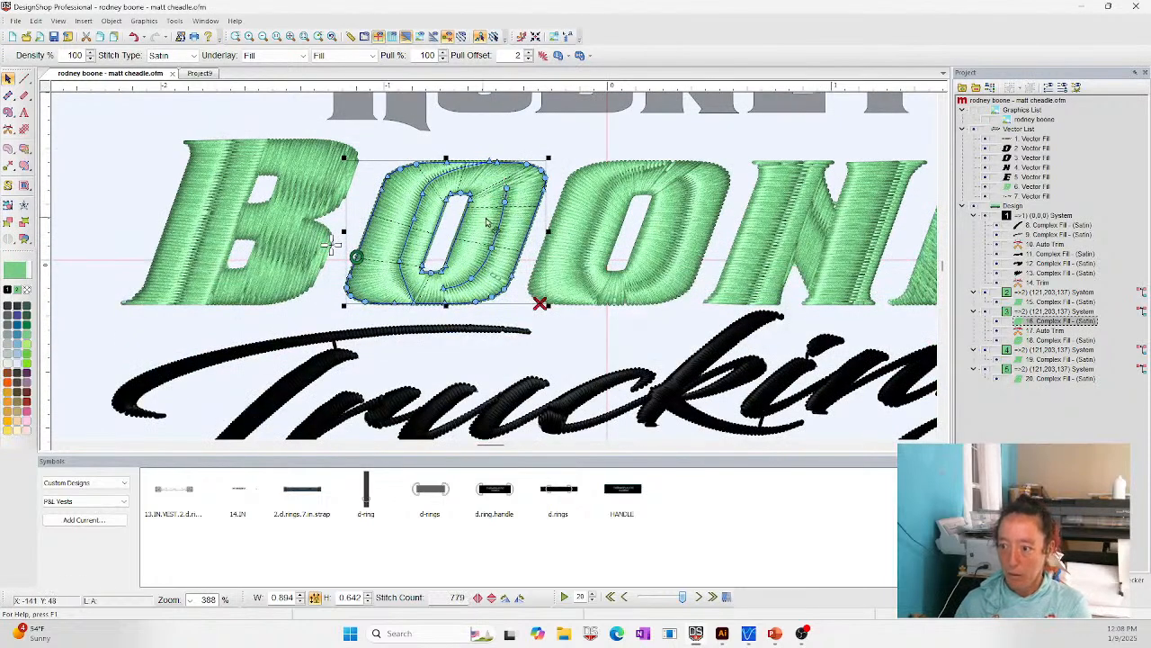
{"action": "left_click", "coordinate": [498, 227]}
{"action": "left_click", "coordinate": [498, 226]}
{"action": "key", "text": "Delete"}
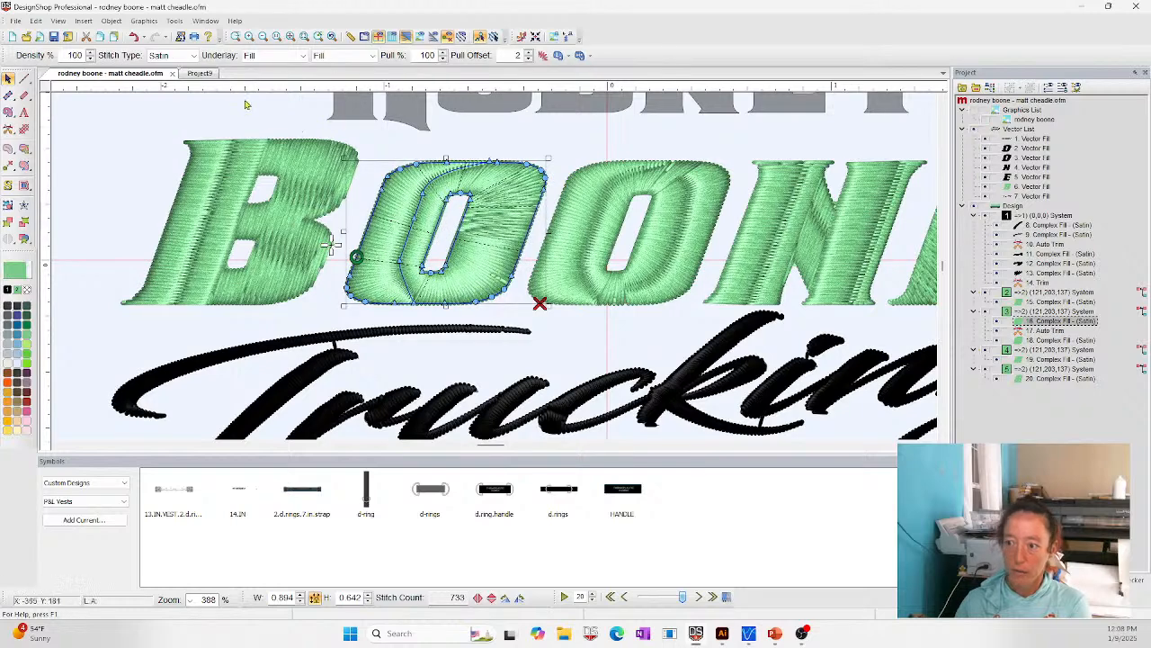
- Draw a new five-point split line down the first O's right stroke, curving inward at the bottom, and exit the split line tool
{"action": "left_click", "coordinate": [10, 155]}
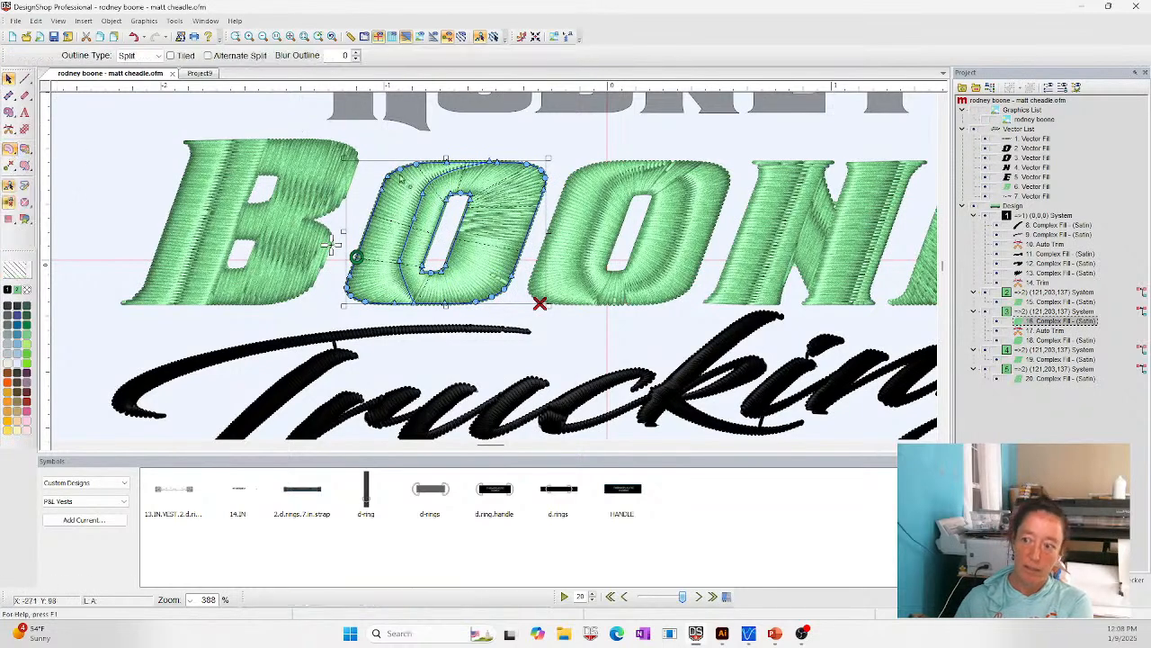
{"action": "left_click", "coordinate": [503, 191]}
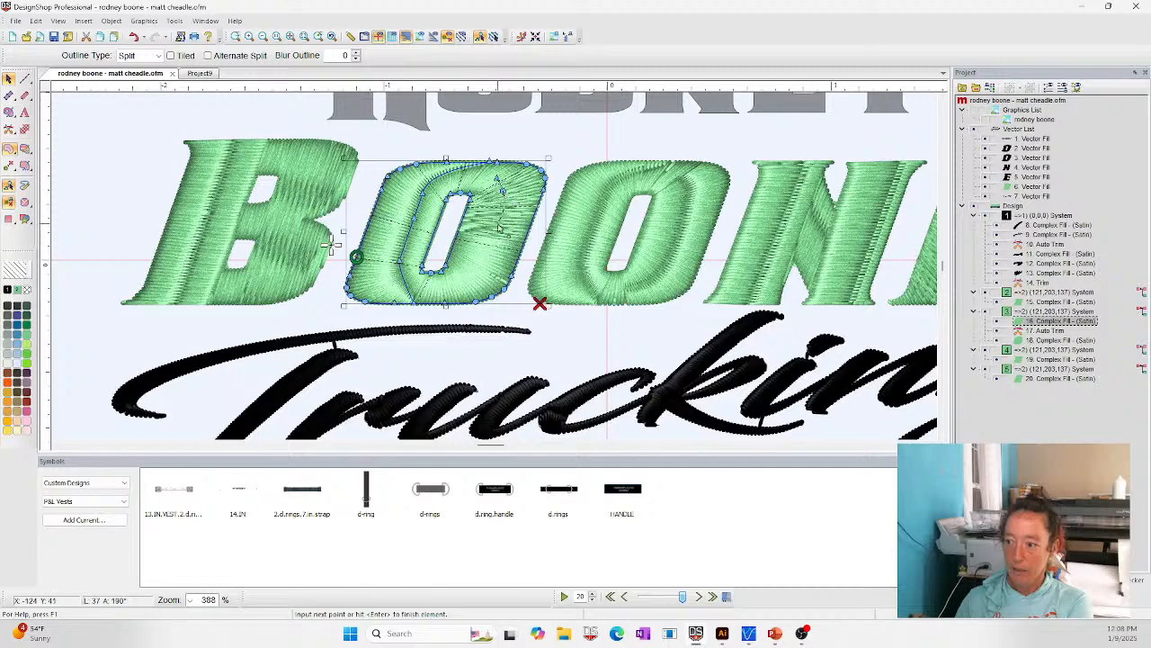
{"action": "left_click", "coordinate": [501, 209]}
{"action": "left_click", "coordinate": [489, 250]}
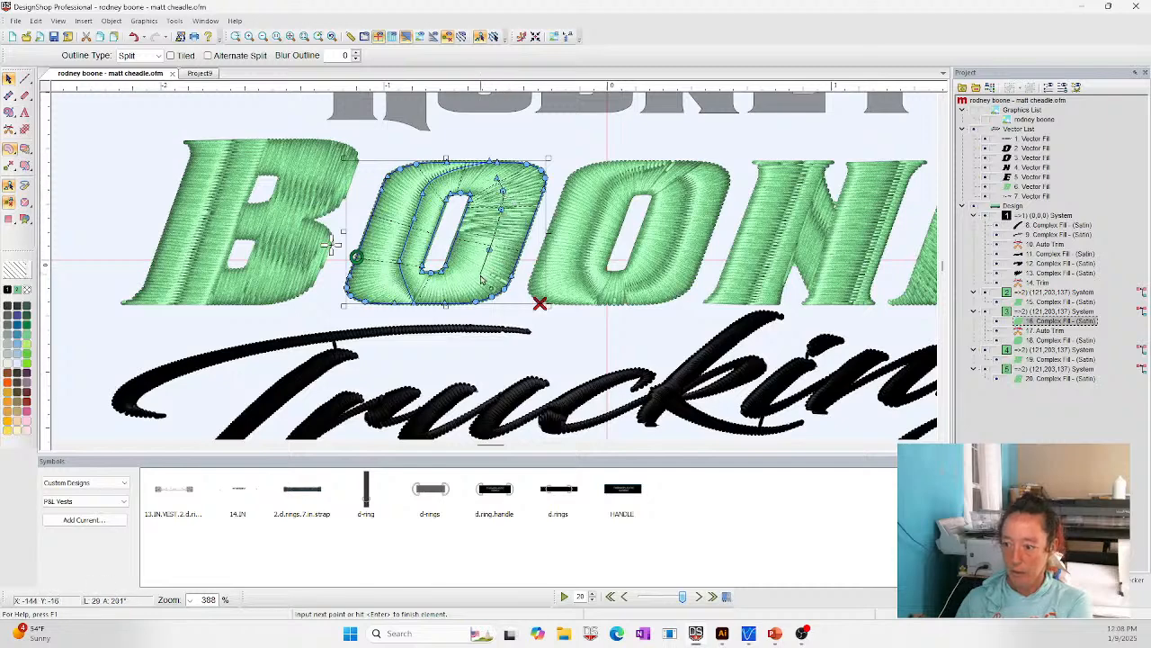
{"action": "left_click", "coordinate": [477, 278]}
{"action": "left_click", "coordinate": [461, 286]}
{"action": "key", "text": "Return"}
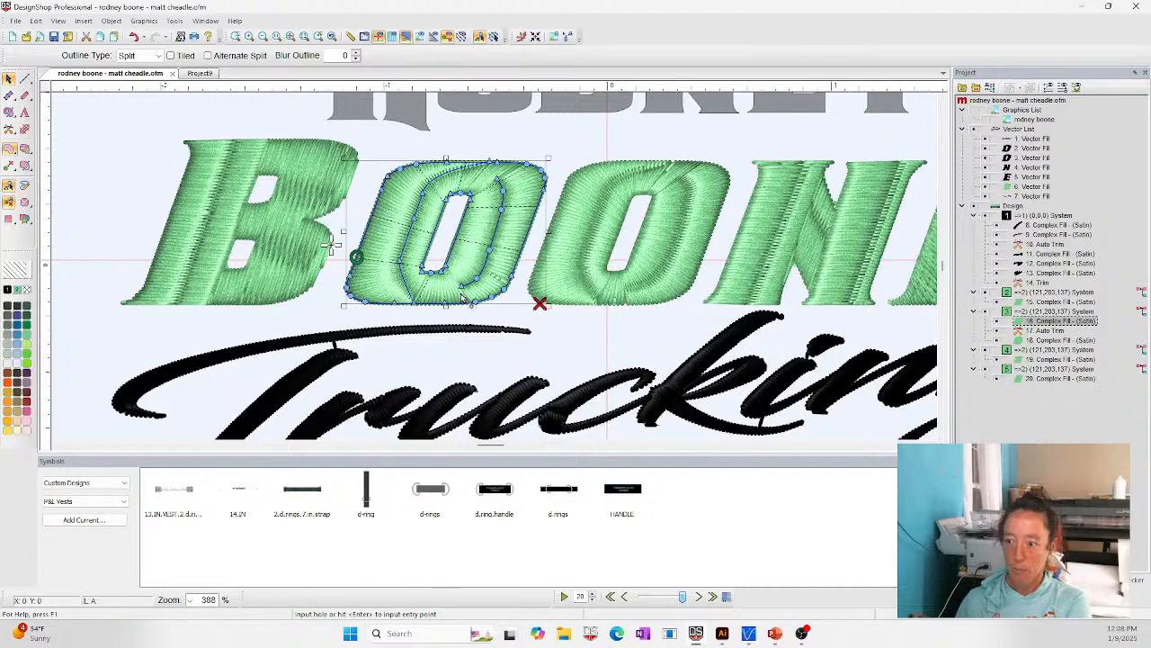
{"action": "left_click", "coordinate": [94, 143]}
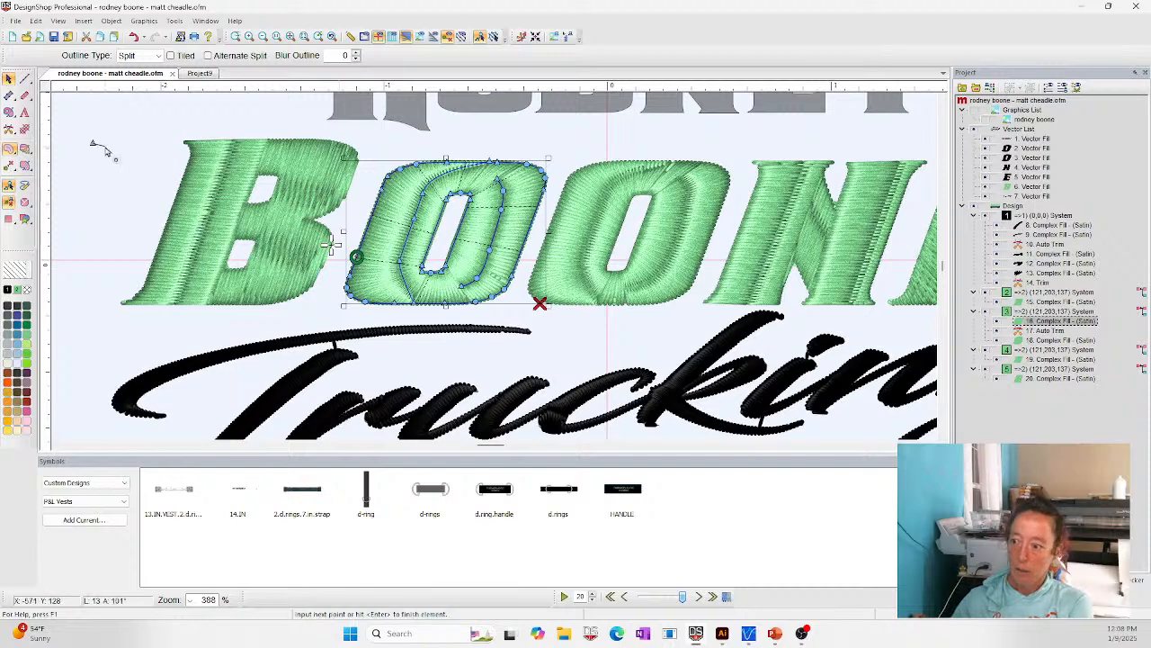
{"action": "key", "text": "Escape"}
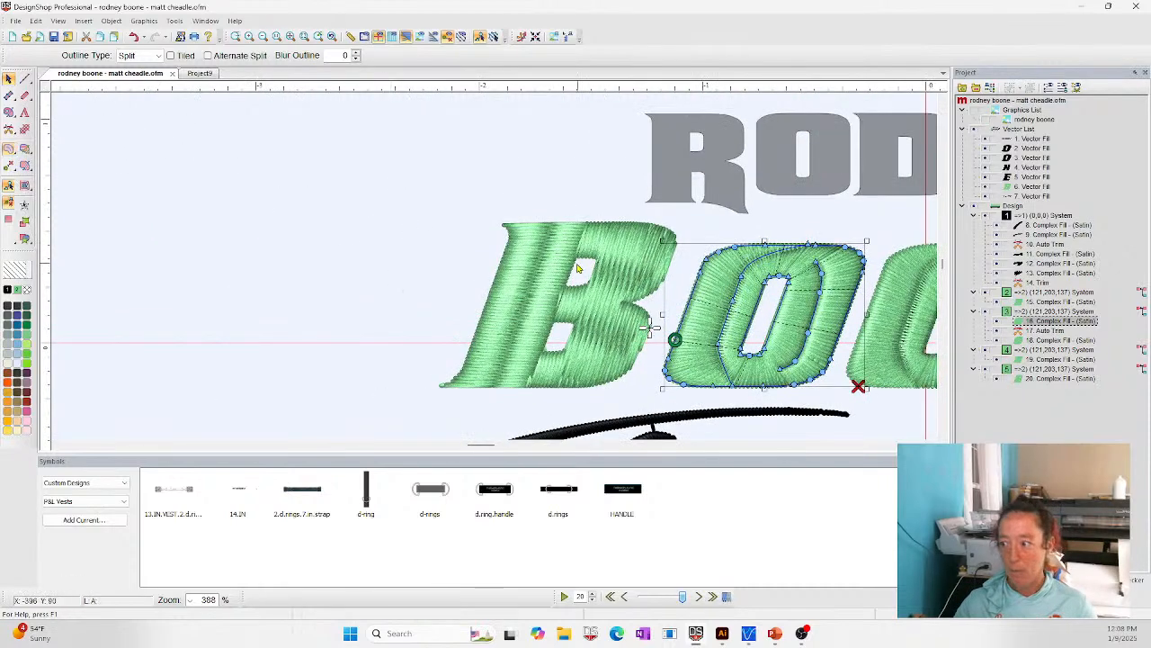
- Increase the blur outline of the split line on the first O's right stroke and clear the selection
{"action": "scroll", "coordinate": [769, 294], "scroll_direction": "down", "scroll_amount": 3}
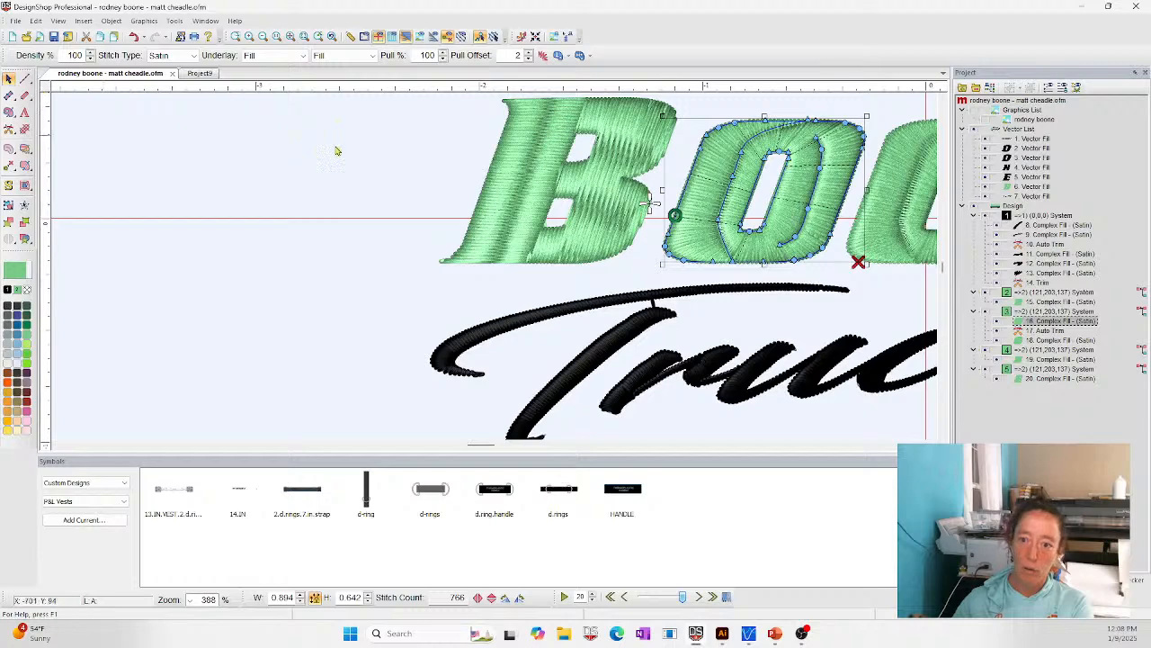
{"action": "left_click", "coordinate": [361, 198]}
{"action": "left_click", "coordinate": [830, 205]}
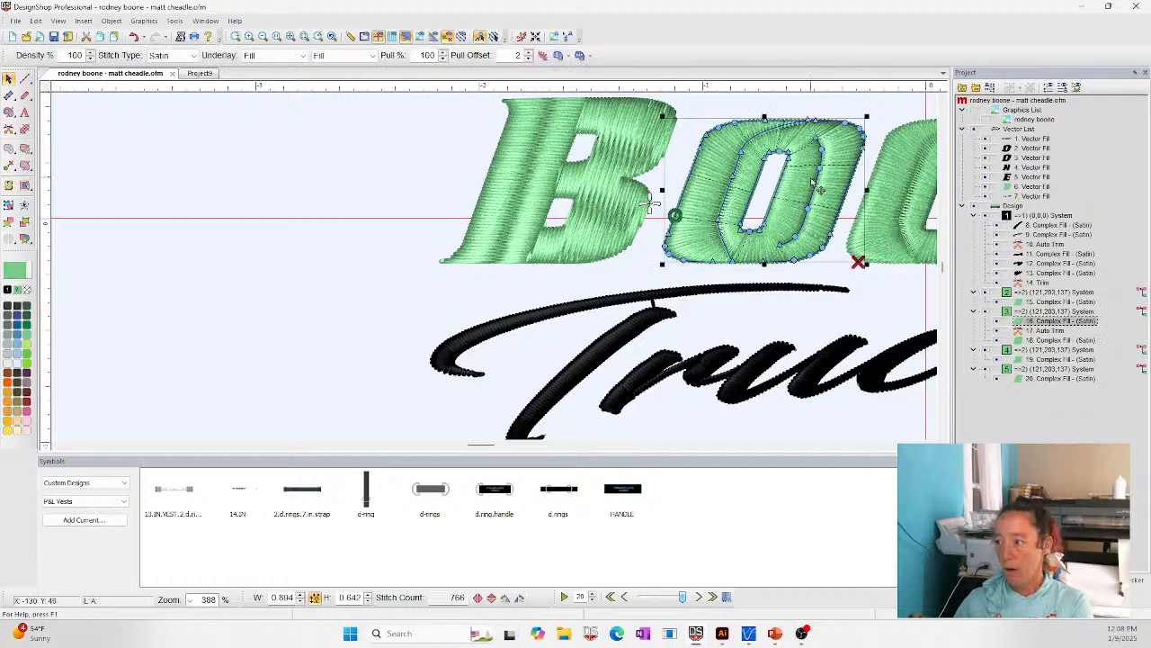
{"action": "left_click", "coordinate": [818, 186]}
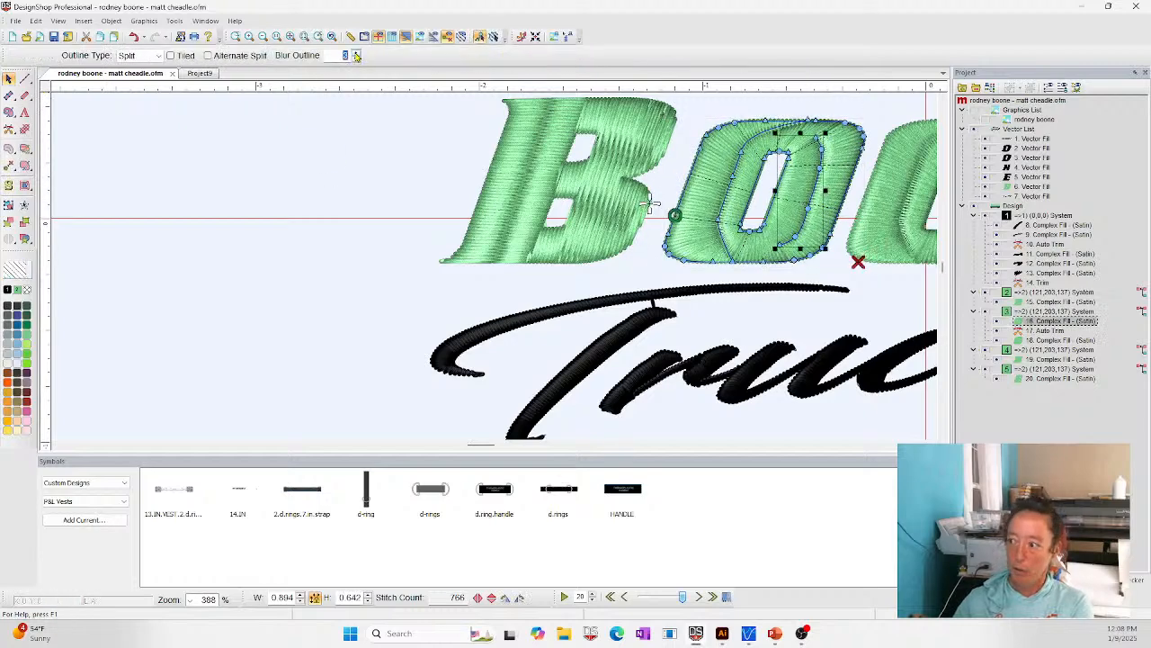
{"action": "left_click", "coordinate": [354, 265]}
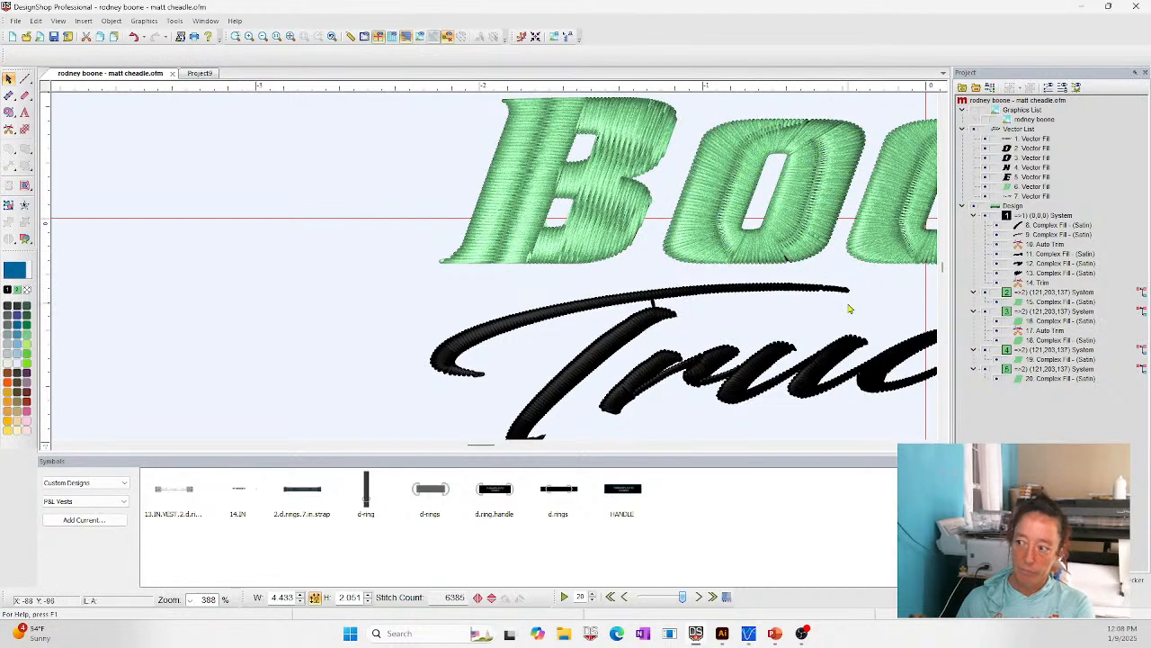
{"action": "left_click", "coordinate": [290, 36]}
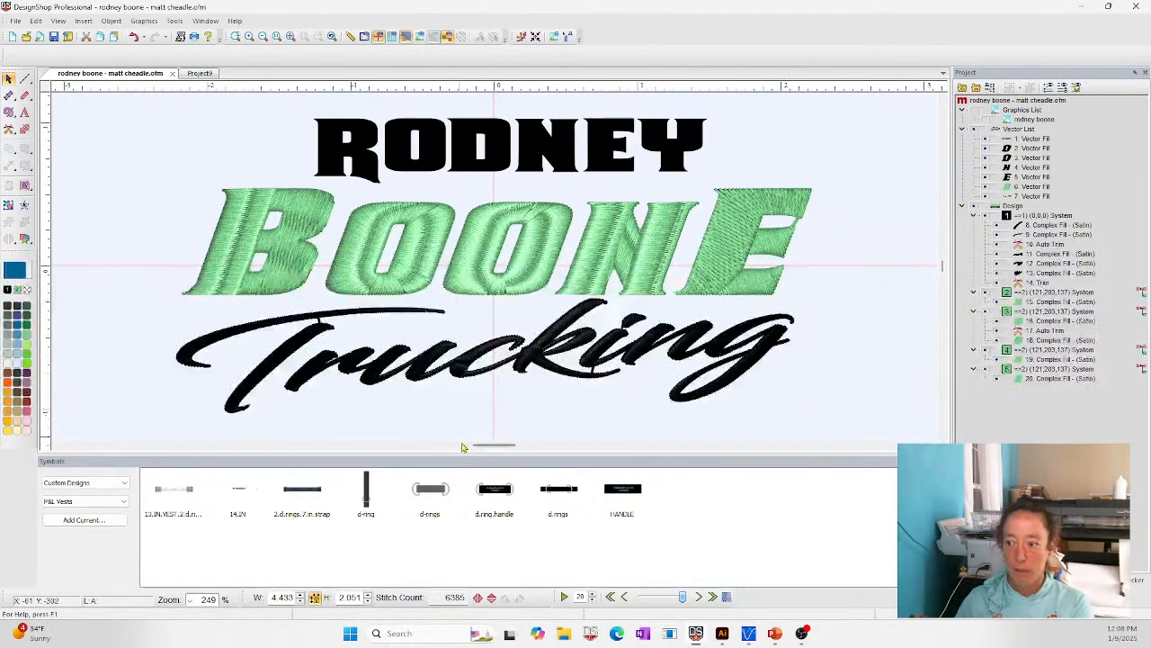
{"action": "left_click", "coordinate": [421, 260]}
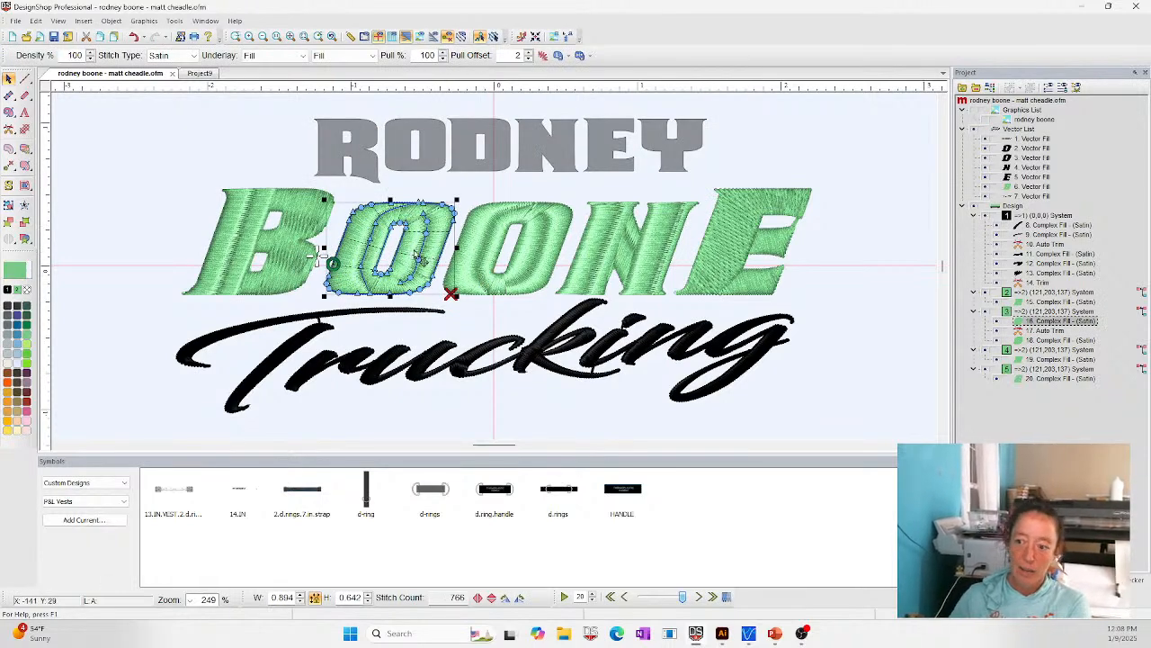
{"action": "left_click_drag", "start_coordinate": [421, 260], "coordinate": [414, 249]}
{"action": "left_click", "coordinate": [193, 180]}
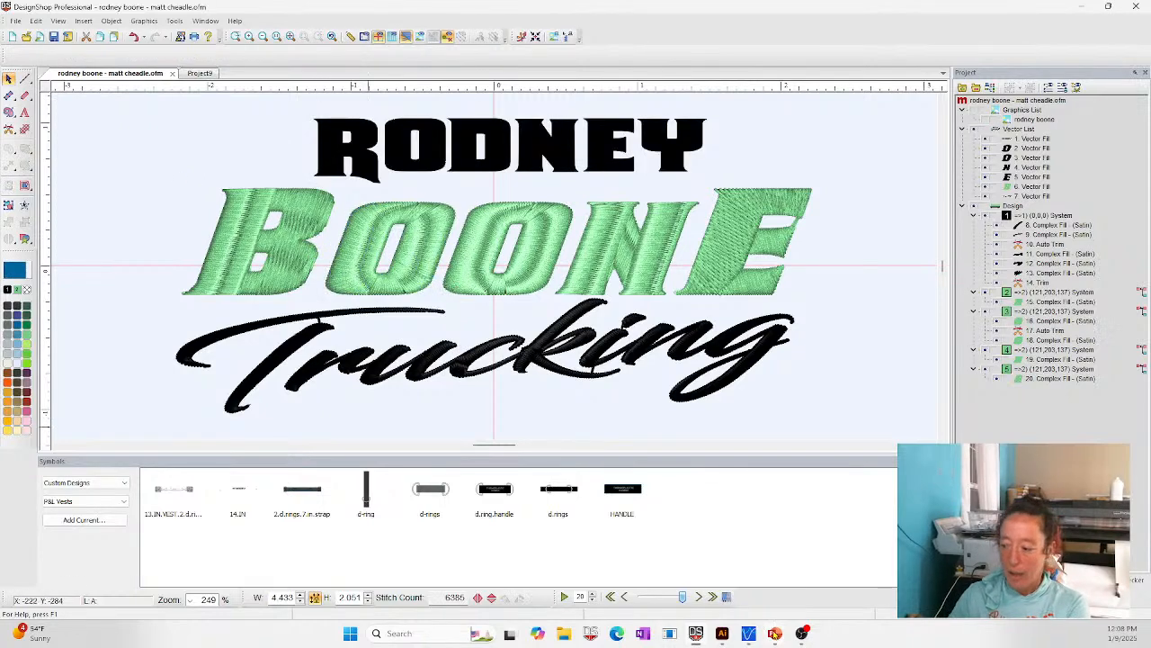
- Switch to the PowerPoint presentation to read the Questions slide, and return to DesignShop
{"action": "mouse_move", "coordinate": [776, 634]}
{"action": "left_click", "coordinate": [758, 548]}
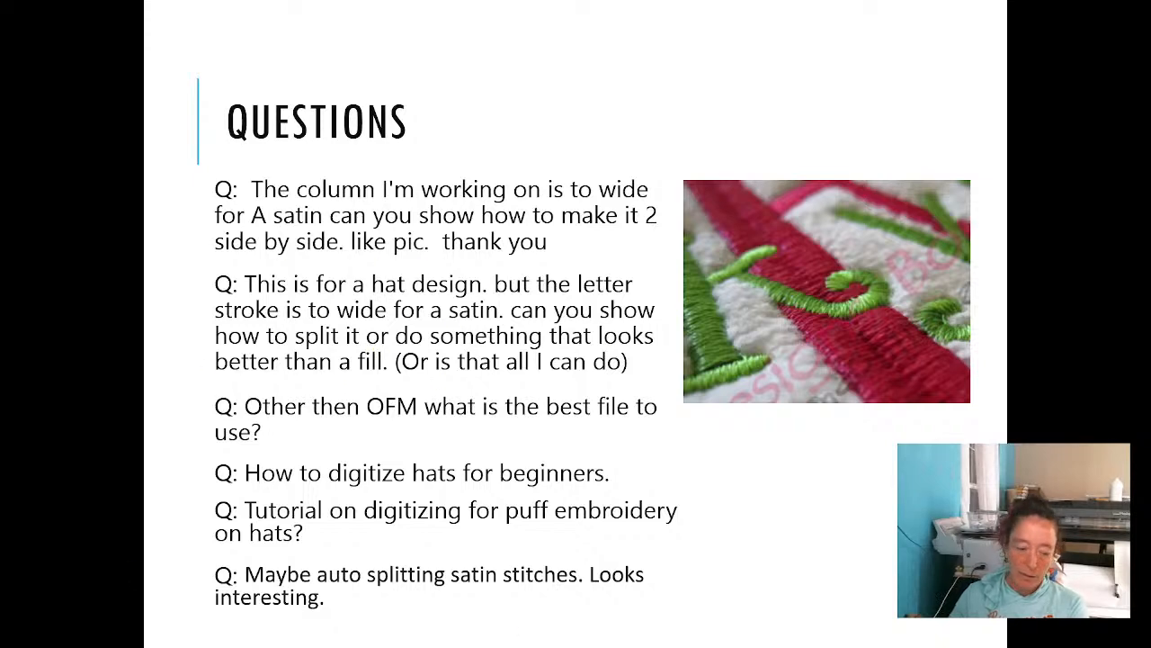
{"action": "key", "text": "alt+Tab"}
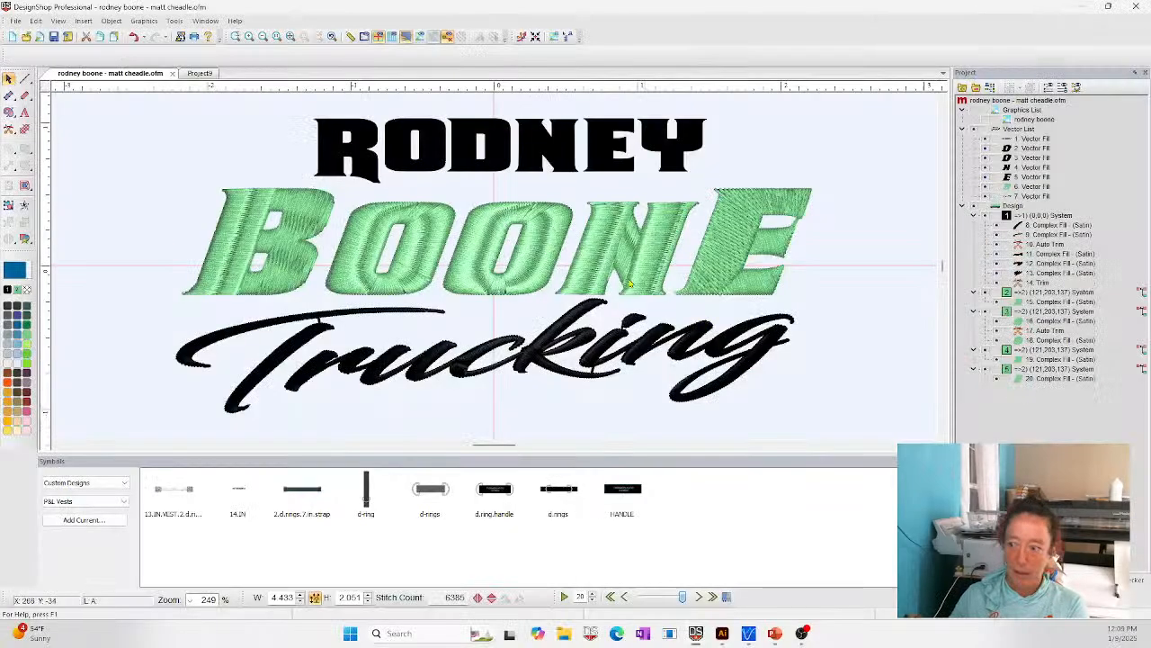
- Delete the green complex fill of the letter E, leaving its black vector shape, and clear the selection
{"action": "left_click", "coordinate": [713, 262]}
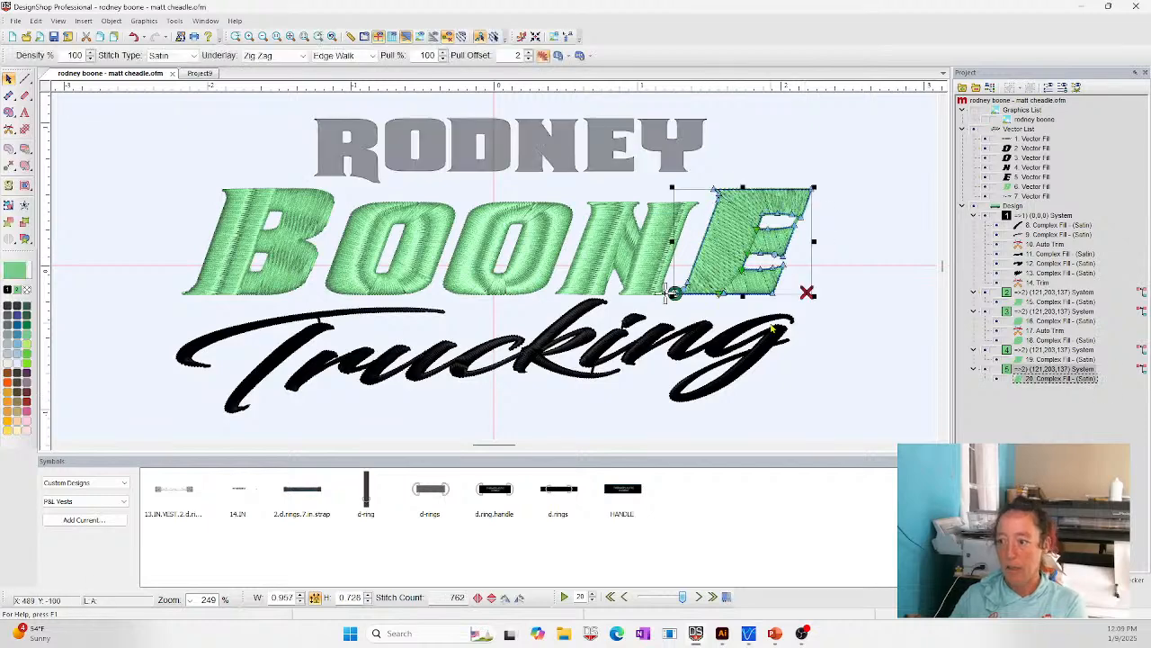
{"action": "key", "text": "shift+Tab"}
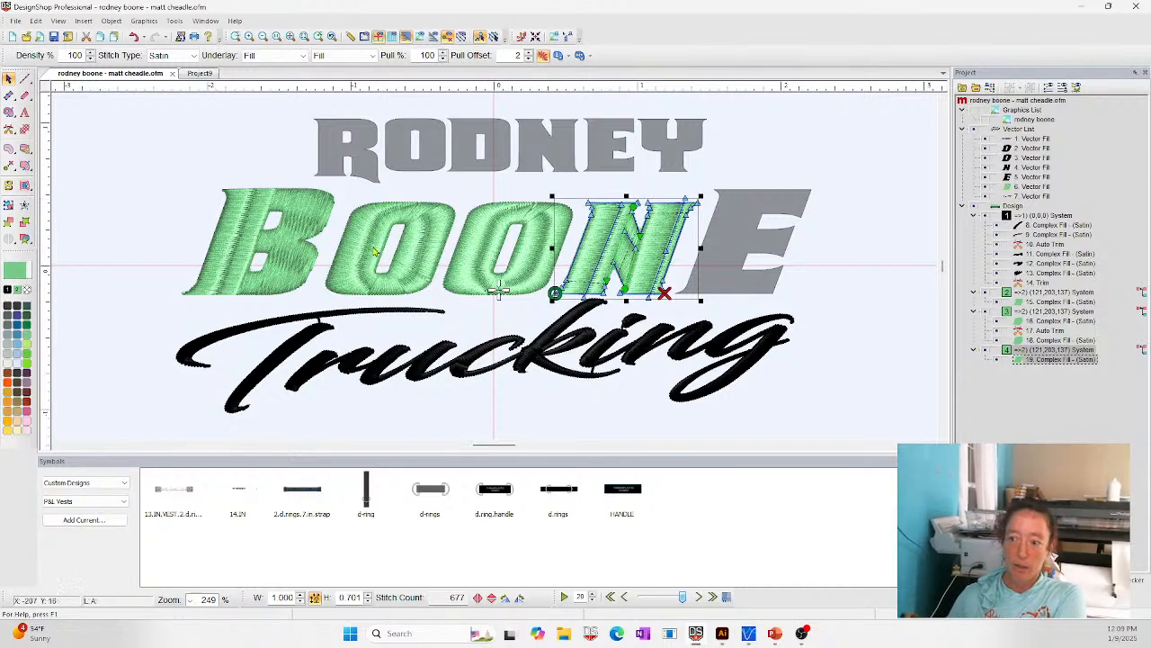
{"action": "left_click", "coordinate": [250, 114]}
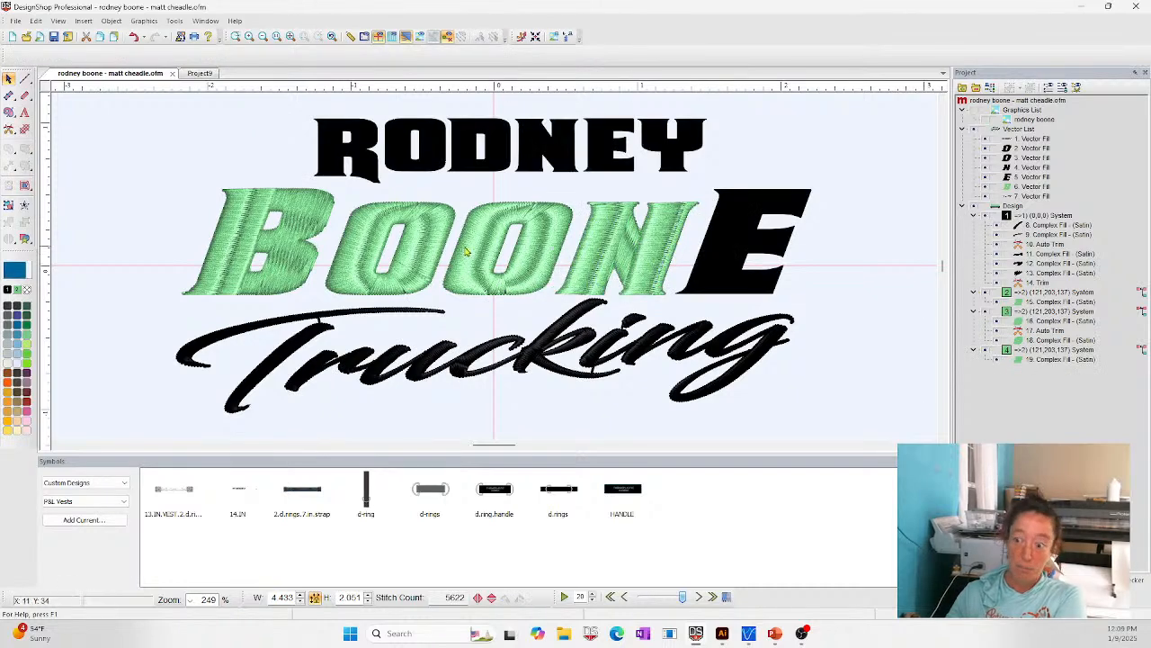
- Draw three splice lines on the vector letter E, separating its upper, middle and lower arms from the stem
{"action": "left_click", "coordinate": [760, 216]}
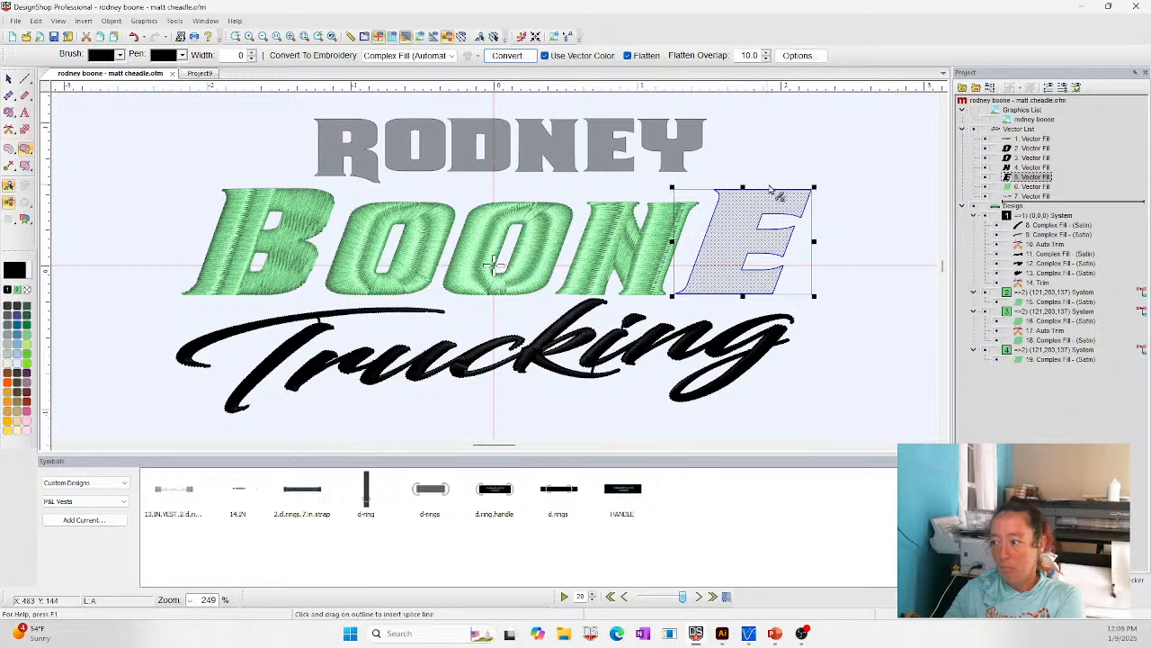
{"action": "left_click_drag", "start_coordinate": [770, 188], "coordinate": [759, 226]}
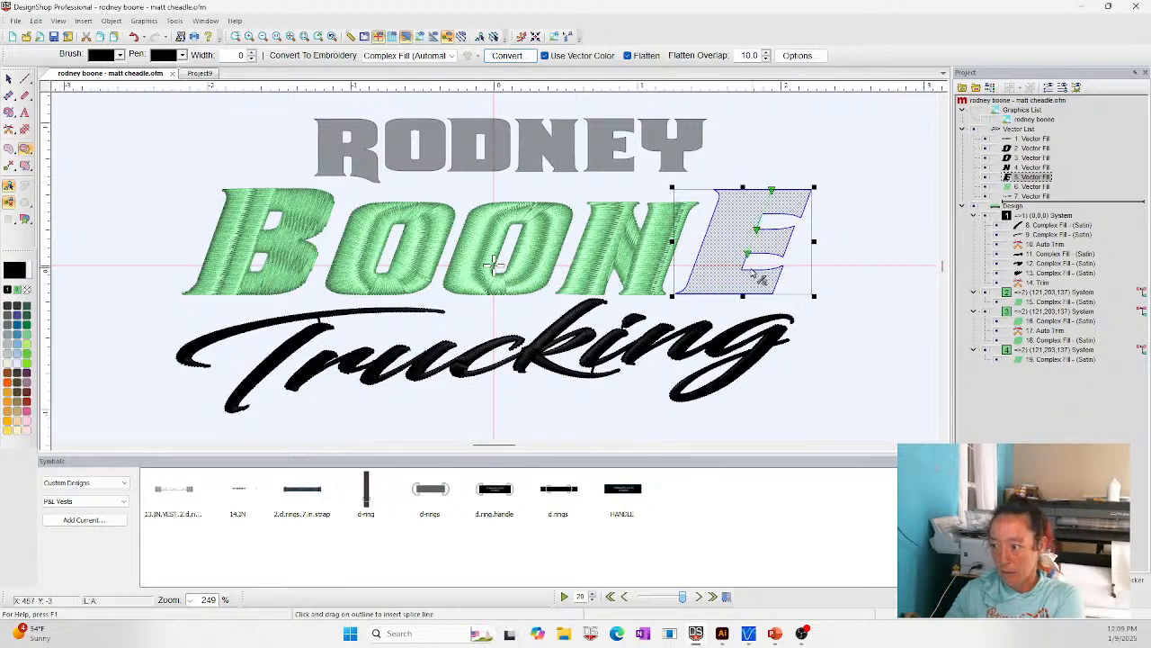
{"action": "left_click_drag", "start_coordinate": [745, 268], "coordinate": [732, 303]}
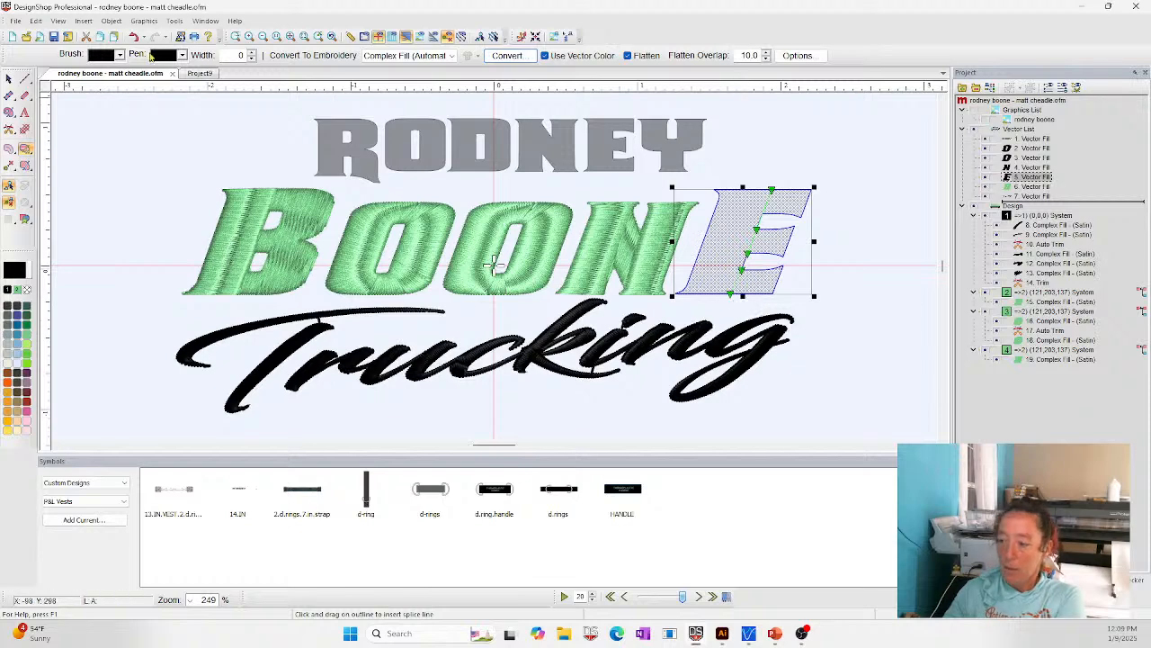
- Convert the spliced E to a satin complex fill with direction lines across stem and arms, and colour it the same green
{"action": "left_click", "coordinate": [25, 166]}
{"action": "left_click_drag", "start_coordinate": [694, 238], "coordinate": [739, 318]}
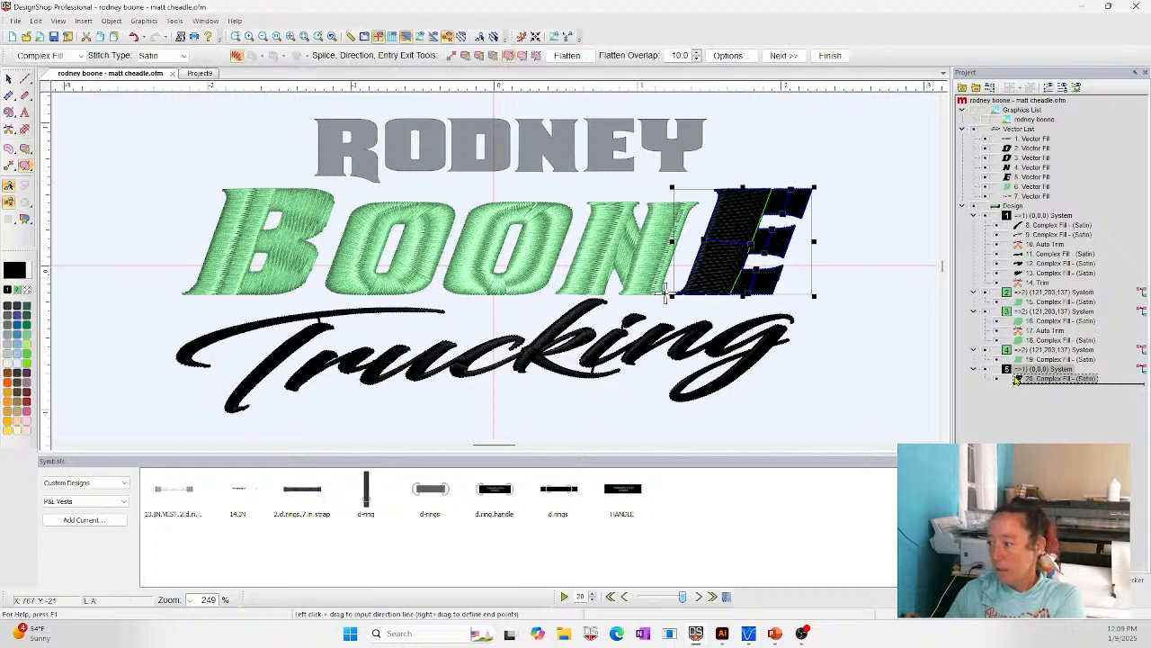
{"action": "key", "text": "Return"}
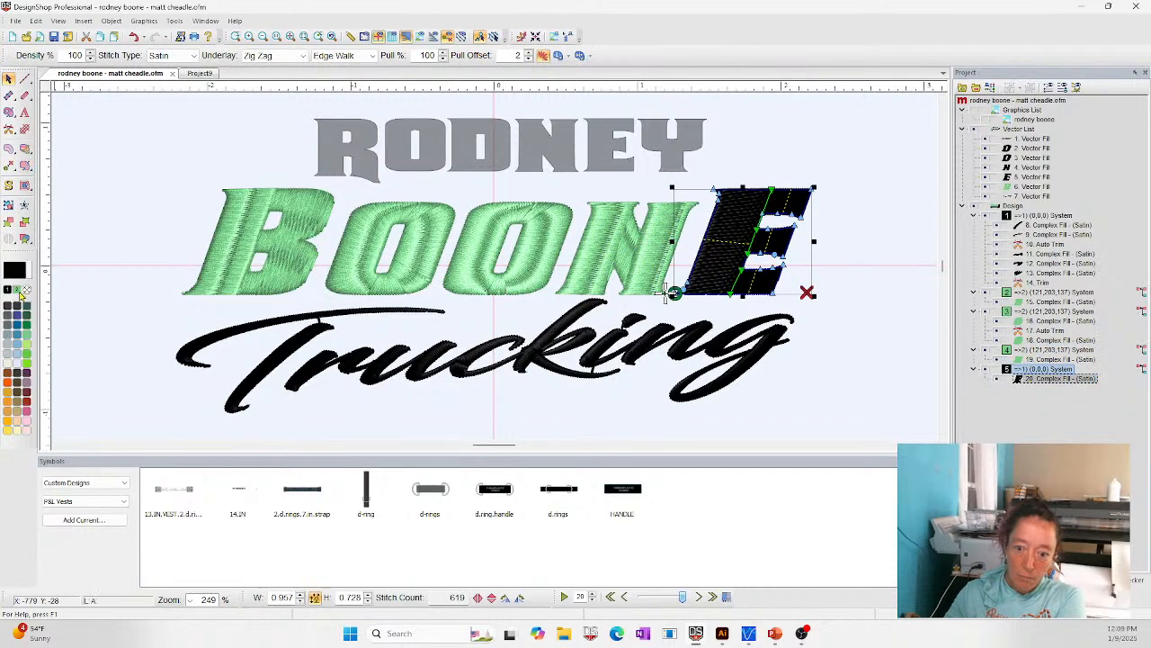
{"action": "left_click", "coordinate": [19, 290]}
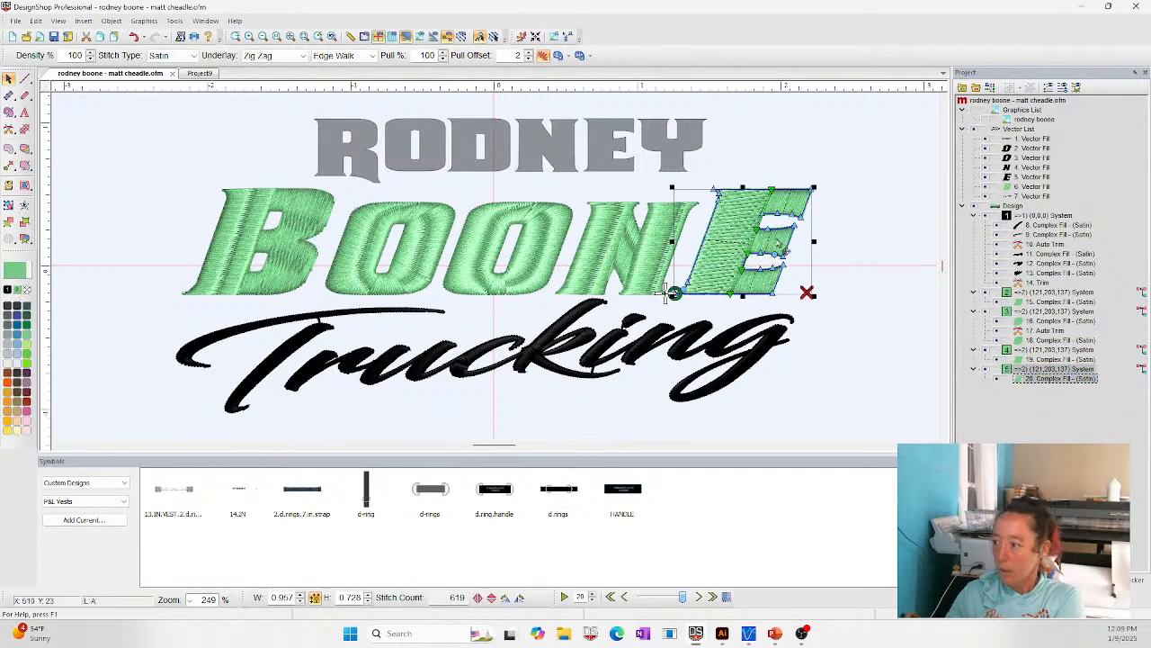
- Draw a straight two-point split line down the E's stem, from above the letter to below its base
{"action": "left_click", "coordinate": [10, 151]}
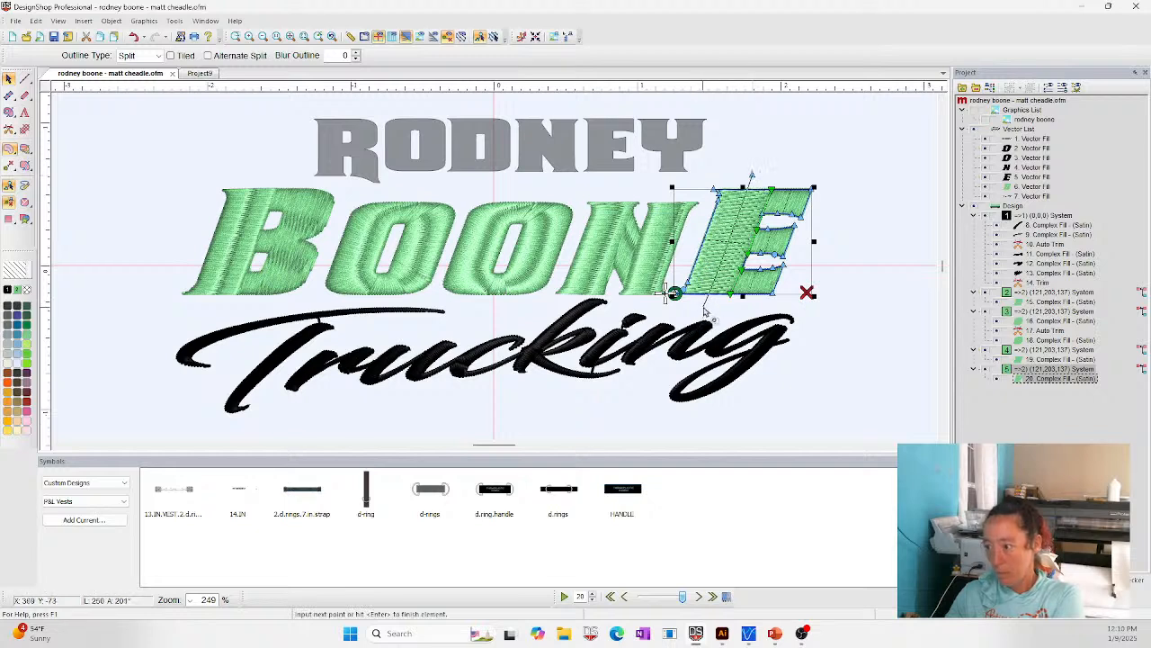
{"action": "left_click", "coordinate": [705, 308]}
{"action": "key", "text": "Return"}
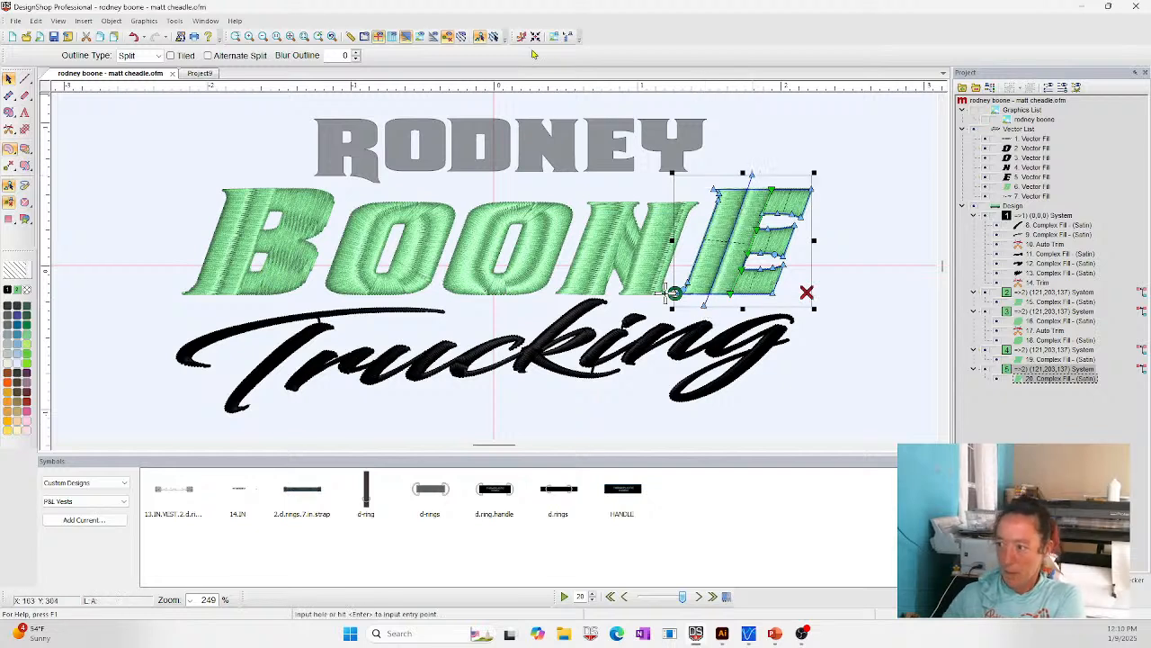
{"action": "left_click", "coordinate": [13, 83]}
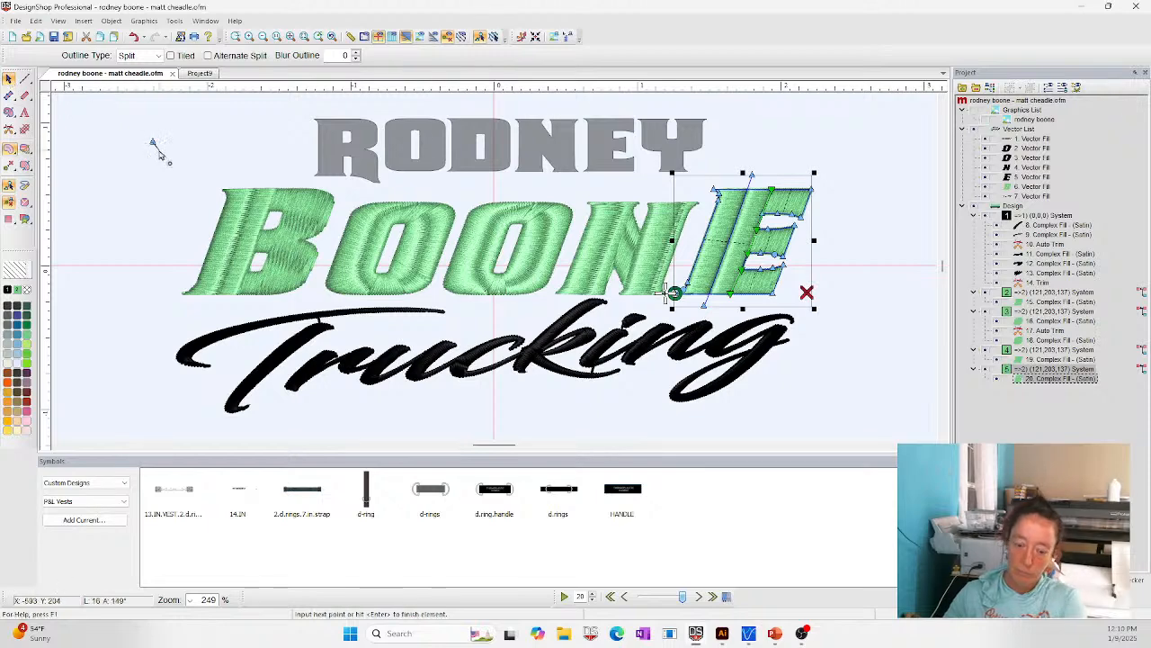
- Set the blur outline of the E's stem split line to 4 and clear the selection
{"action": "left_click", "coordinate": [746, 190]}
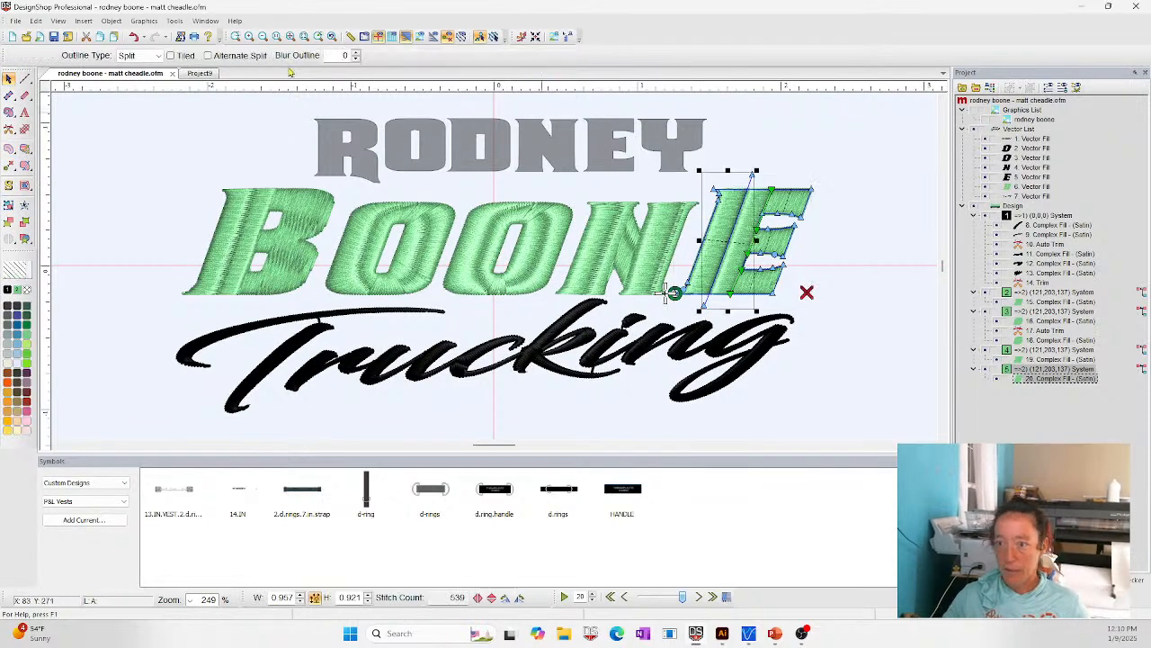
{"action": "left_click", "coordinate": [357, 53]}
{"action": "left_click", "coordinate": [356, 53]}
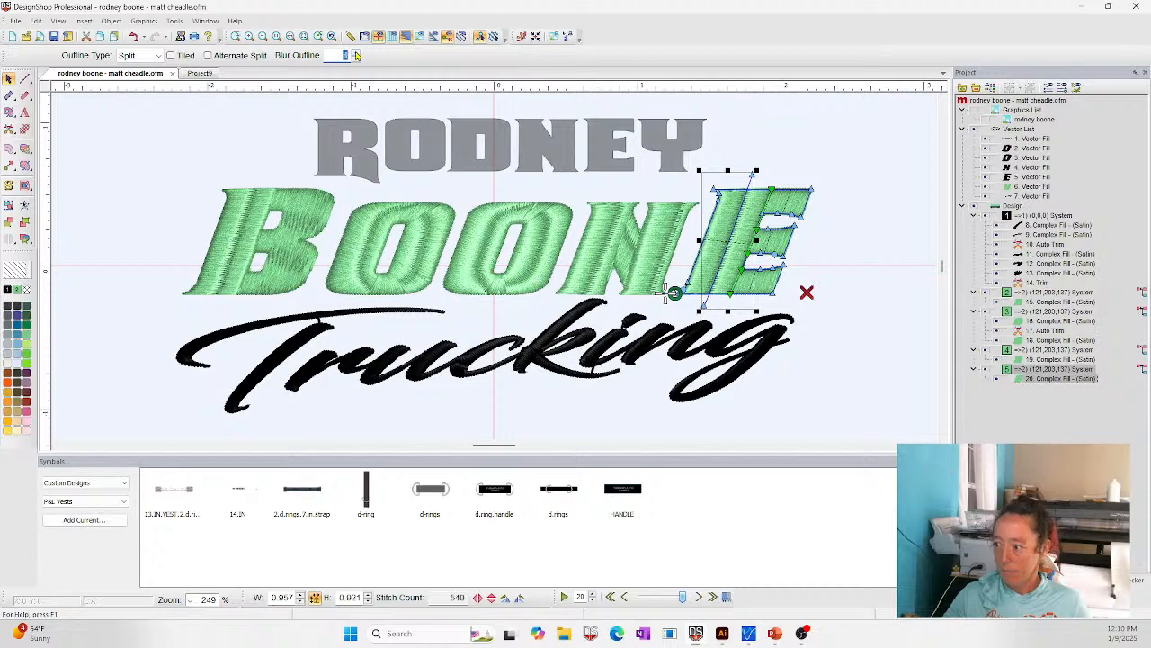
{"action": "left_click", "coordinate": [356, 54]}
{"action": "left_click", "coordinate": [835, 169]}
{"action": "left_click", "coordinate": [923, 357]}
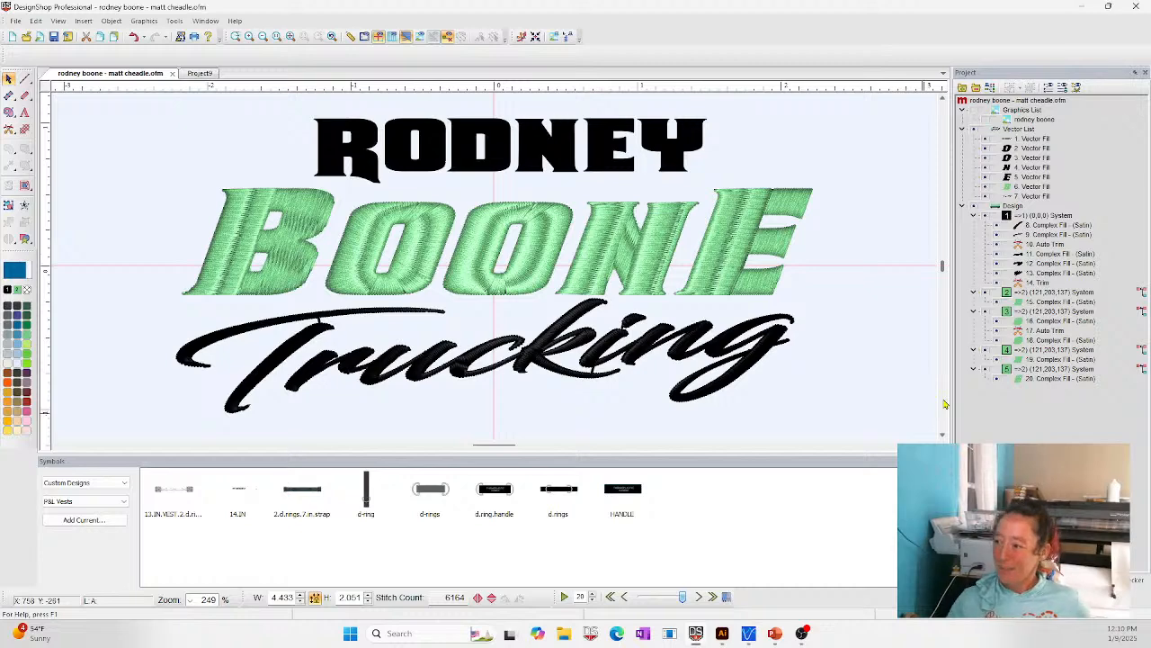
- Shift the E's split line slightly left within the stem, and delete that split line from the letter
{"action": "left_click", "coordinate": [784, 266]}
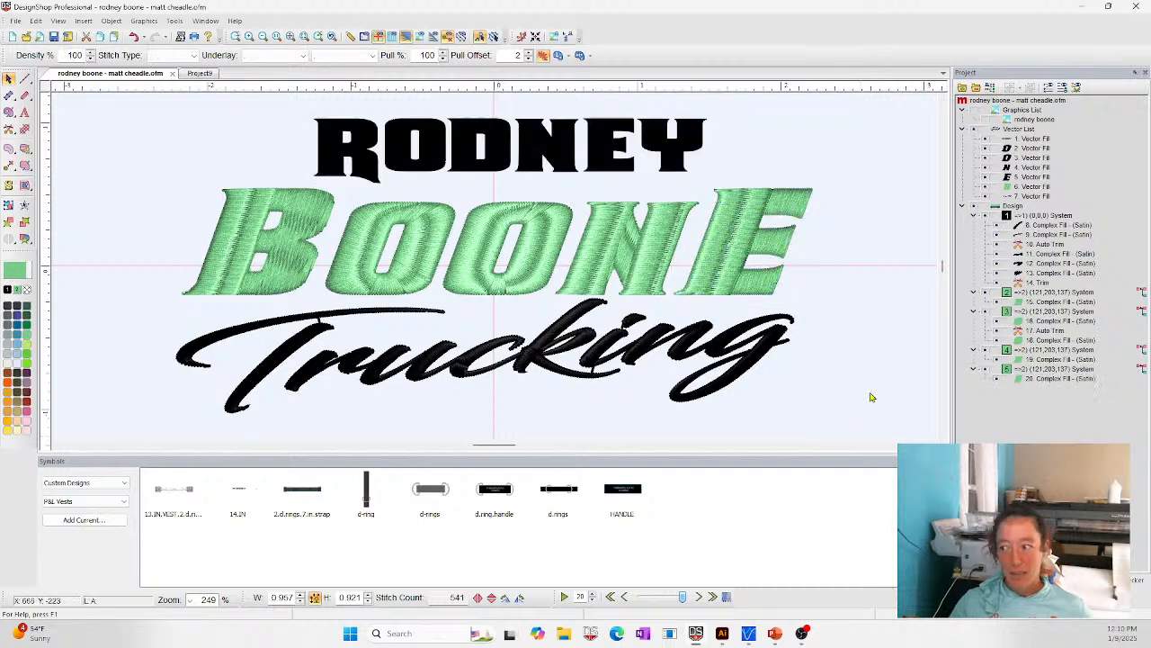
{"action": "left_click", "coordinate": [871, 396]}
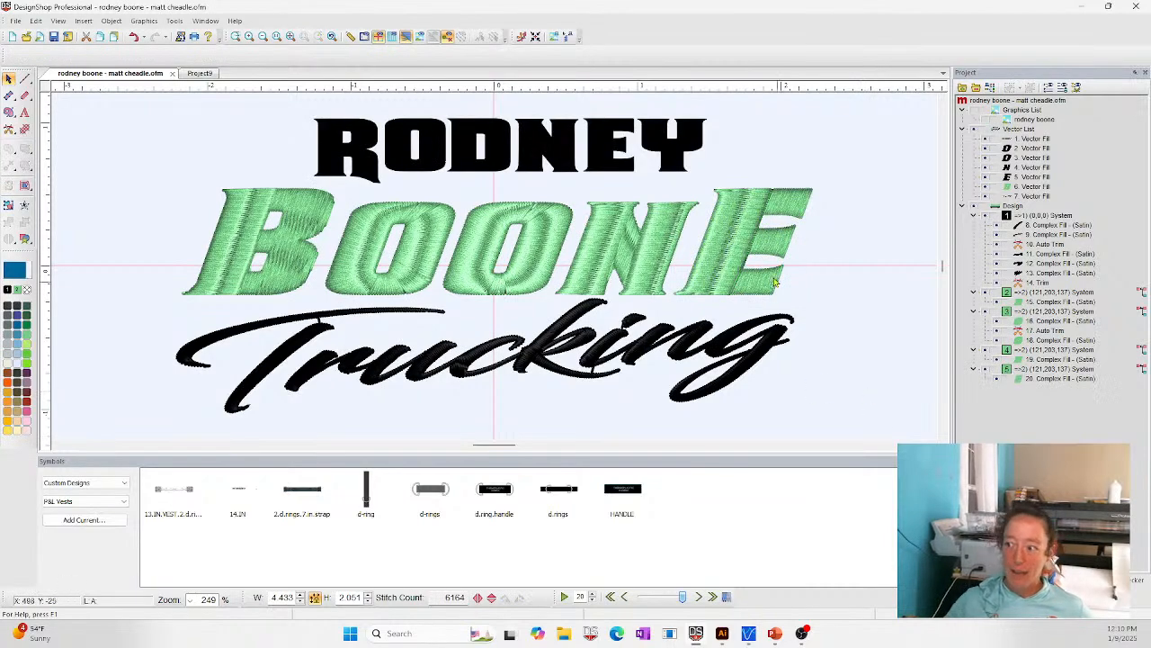
{"action": "left_click", "coordinate": [733, 234]}
{"action": "left_click_drag", "start_coordinate": [728, 232], "coordinate": [733, 236]}
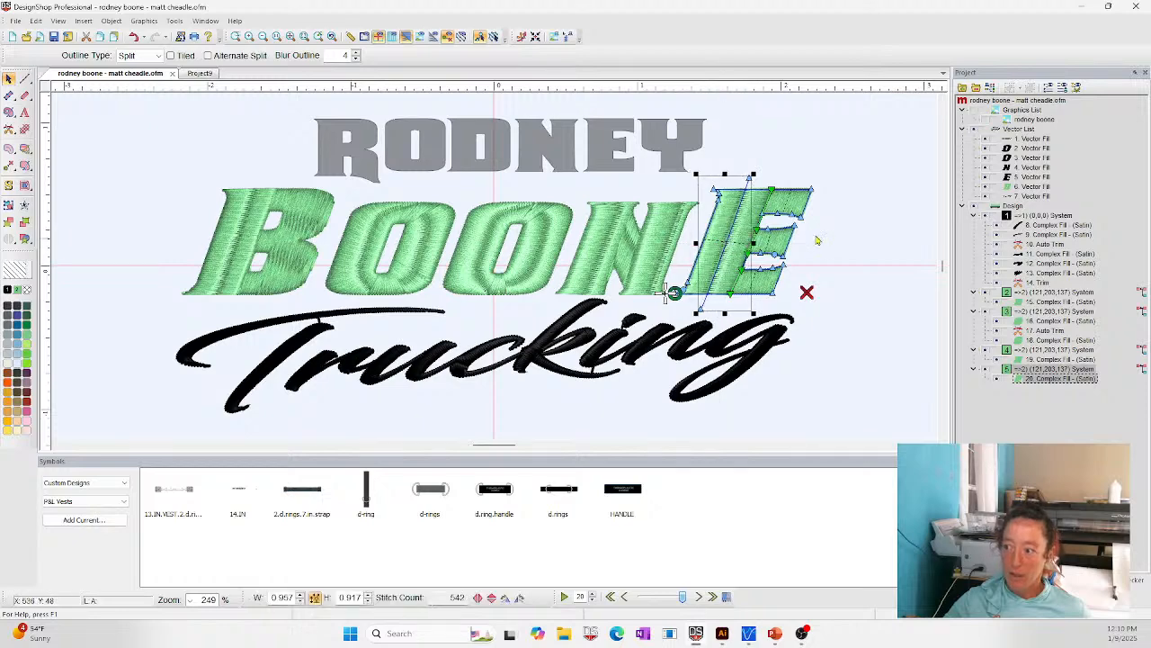
{"action": "left_click", "coordinate": [755, 203]}
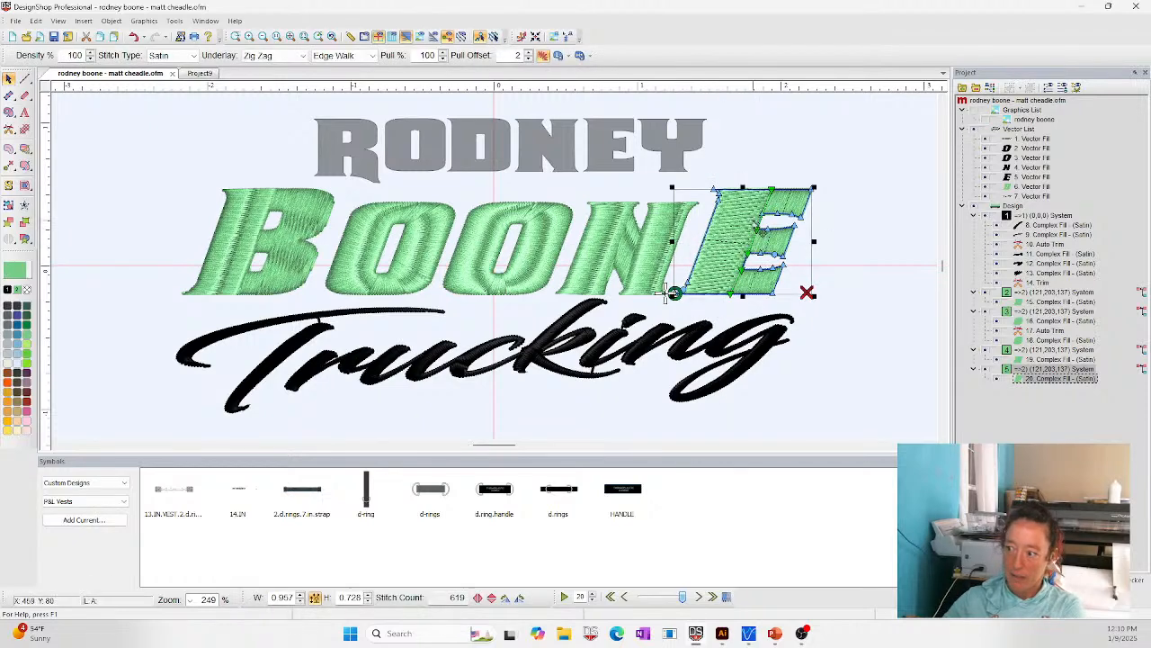
- In the E's top stitching properties, turn off the Auto stitch type and apply the Common Auto Split preset
{"action": "right_click", "coordinate": [732, 220]}
{"action": "left_click", "coordinate": [758, 228]}
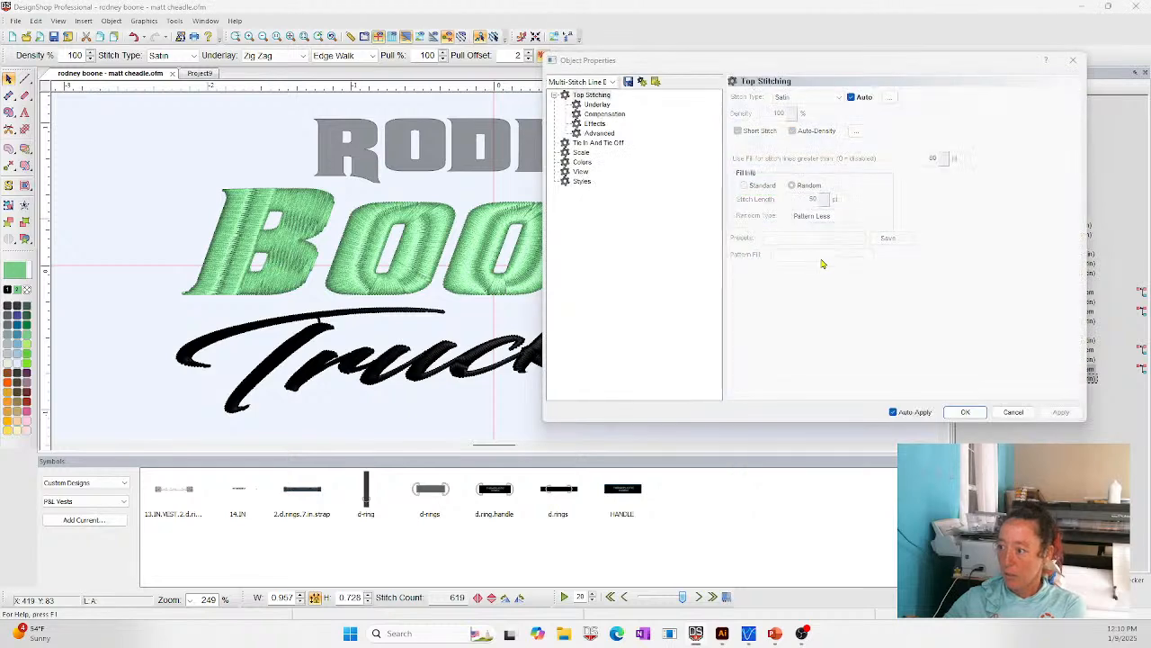
{"action": "left_click", "coordinate": [852, 97]}
{"action": "left_click", "coordinate": [797, 240]}
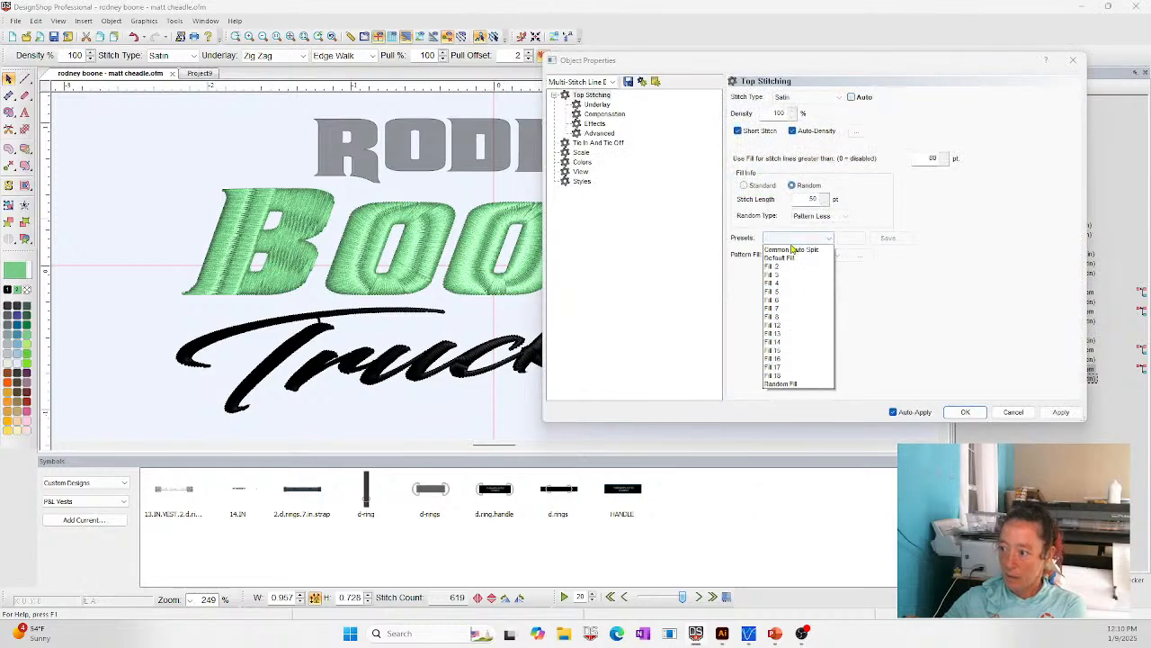
{"action": "left_click", "coordinate": [792, 250]}
{"action": "left_click", "coordinate": [963, 412]}
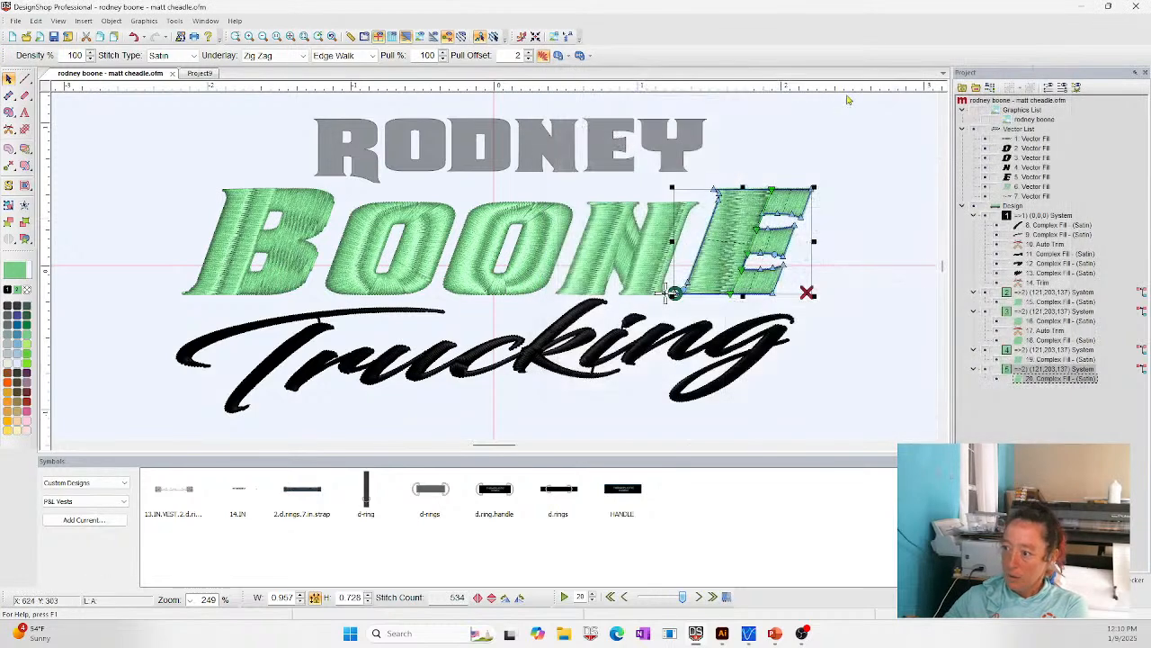
- Replace the E stem's single direction line with two downward-slanting ones, near its top and its base, and deselect the letter
{"action": "left_click", "coordinate": [754, 226]}
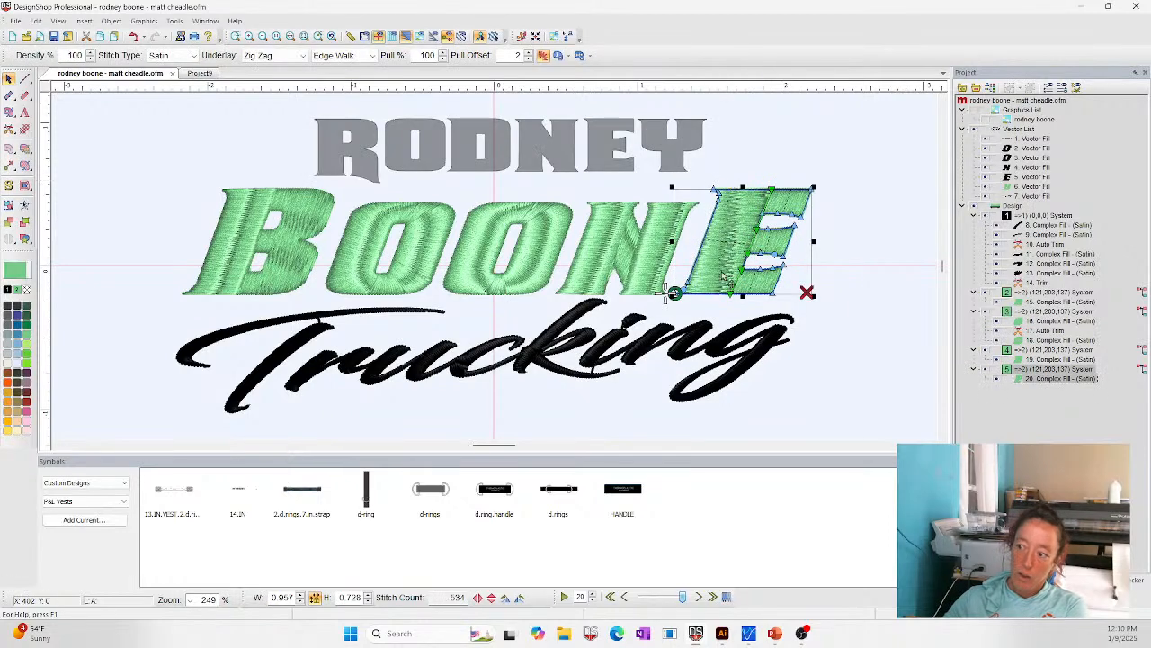
{"action": "left_click", "coordinate": [9, 202]}
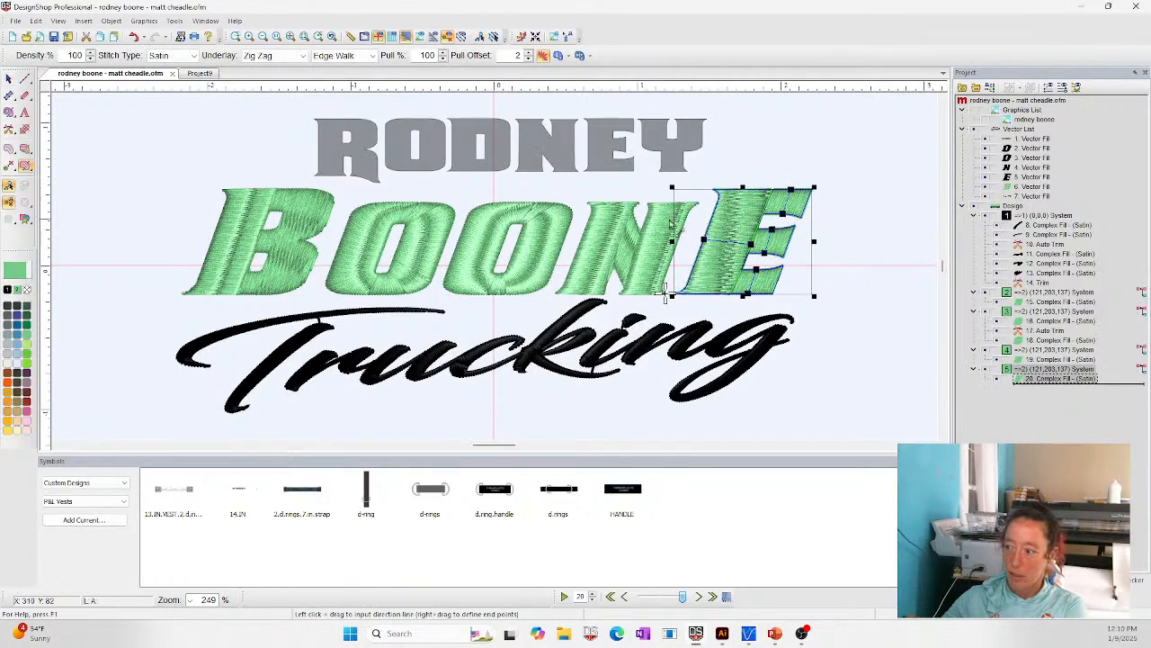
{"action": "left_click_drag", "start_coordinate": [710, 218], "coordinate": [748, 286]}
{"action": "left_click_drag", "start_coordinate": [713, 216], "coordinate": [715, 208]}
{"action": "left_click_drag", "start_coordinate": [736, 282], "coordinate": [734, 285]}
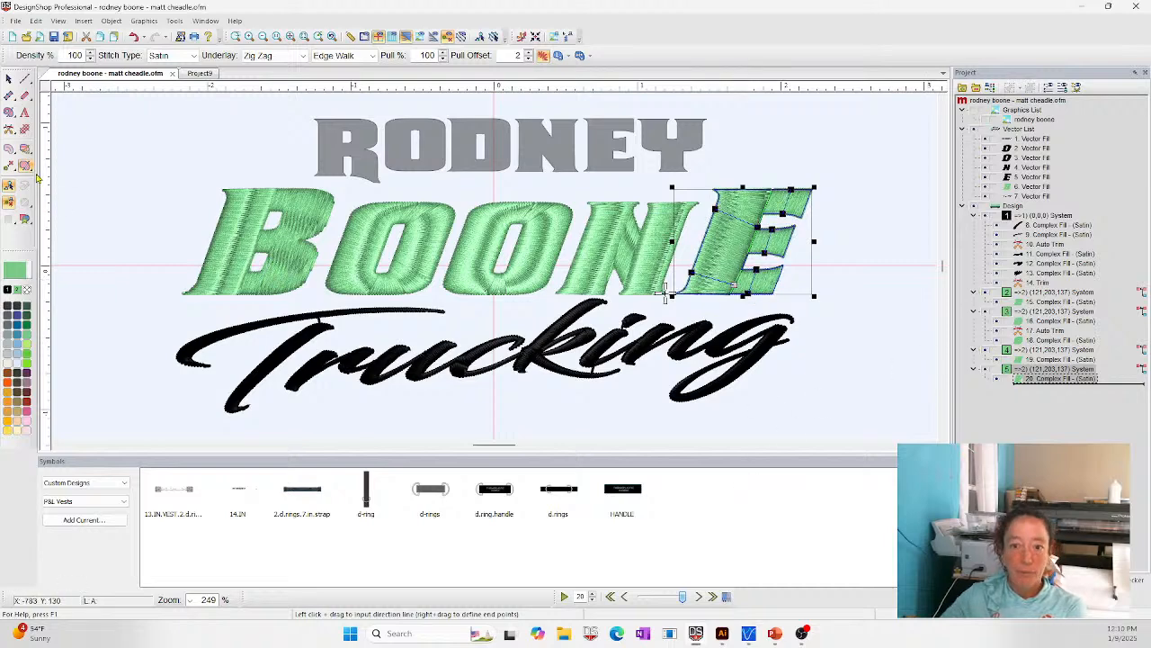
{"action": "left_click", "coordinate": [8, 78]}
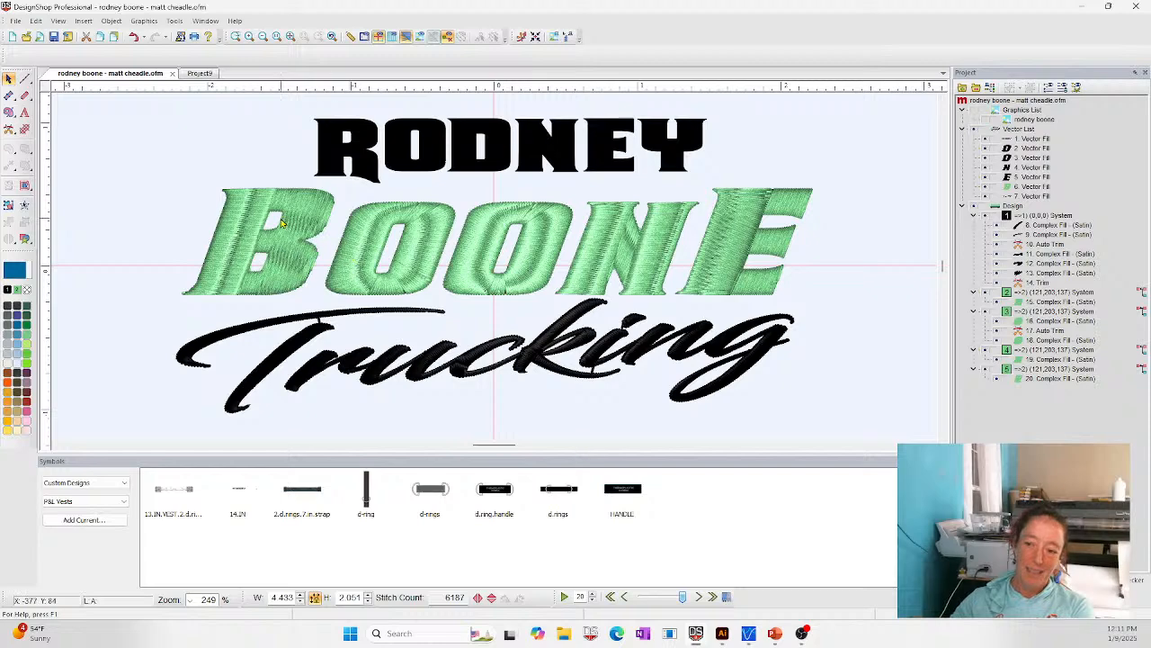
- Examine the outline settings of the split line in the letter B, clear the selection, and switch to the PowerPoint slide show
{"action": "left_click", "coordinate": [250, 230]}
{"action": "left_click", "coordinate": [244, 216]}
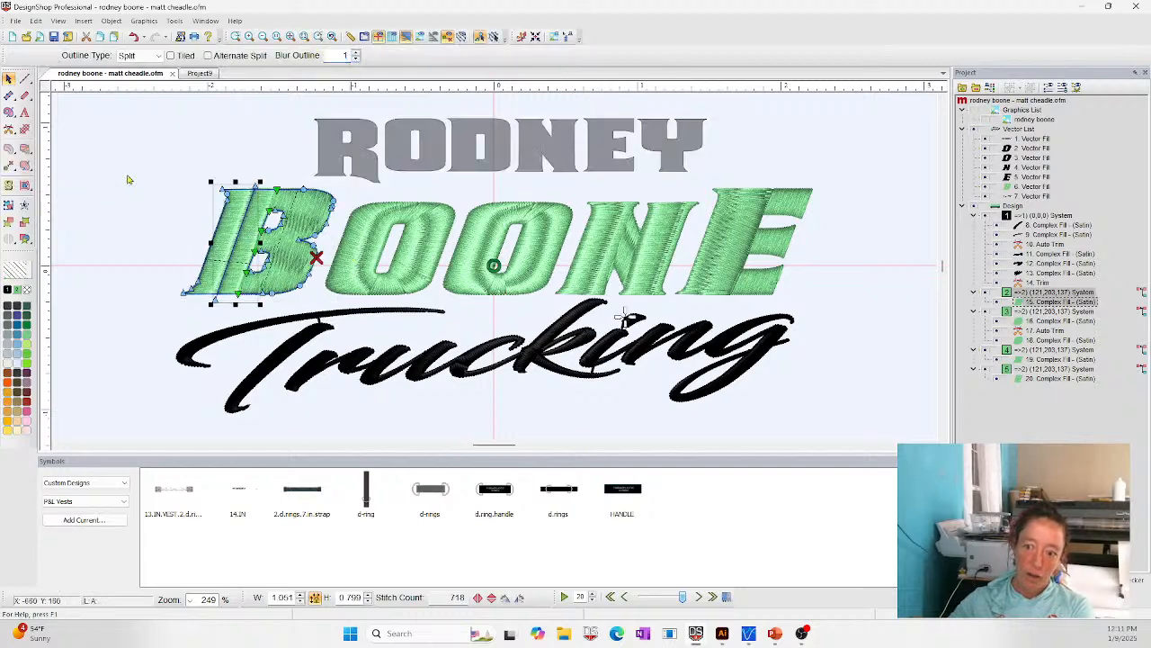
{"action": "key", "text": "Escape"}
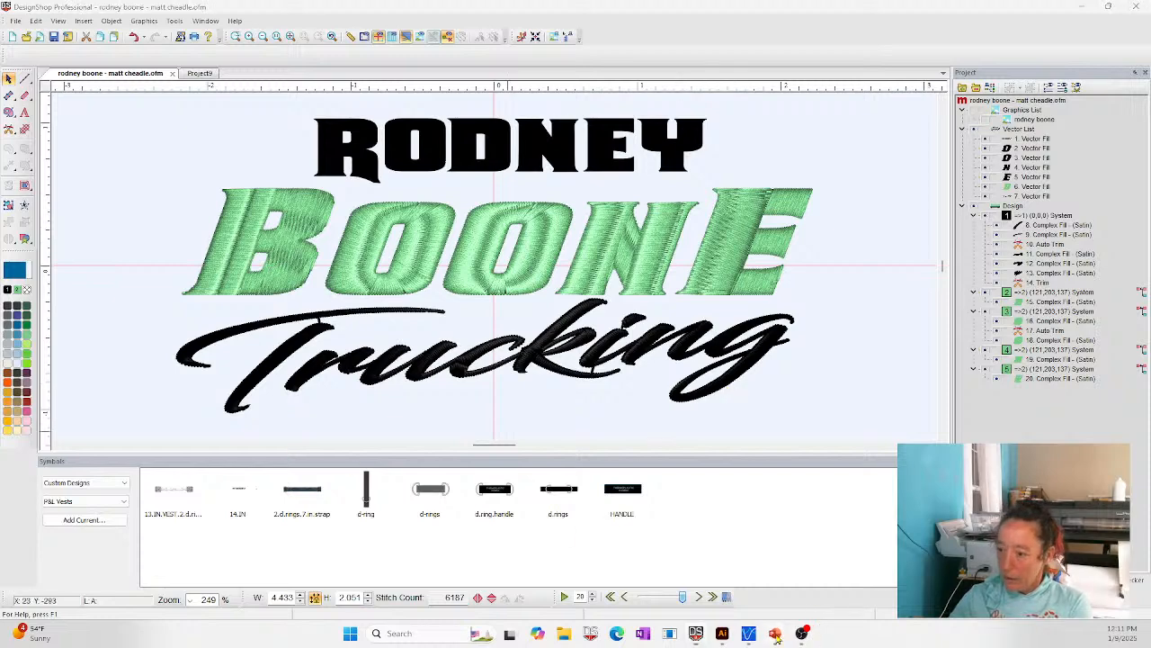
{"action": "left_click", "coordinate": [769, 550]}
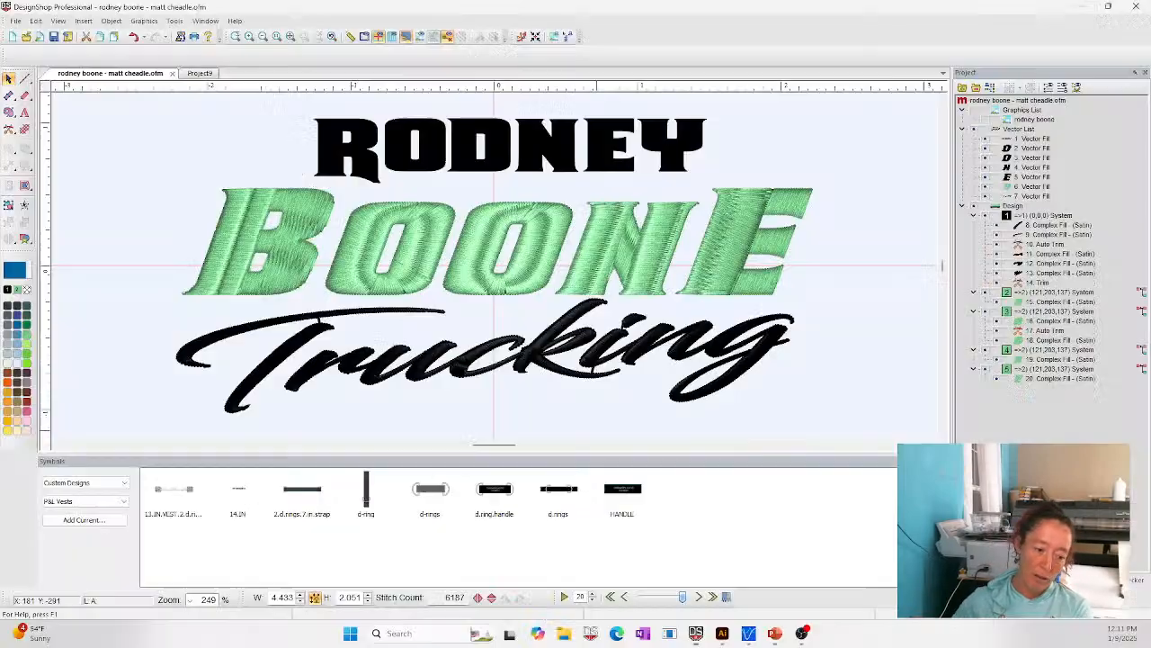
- Open the design file 1day.exp from the Legacy Designs folder inside Designs on Local Disk (C:)
{"action": "left_click", "coordinate": [15, 21]}
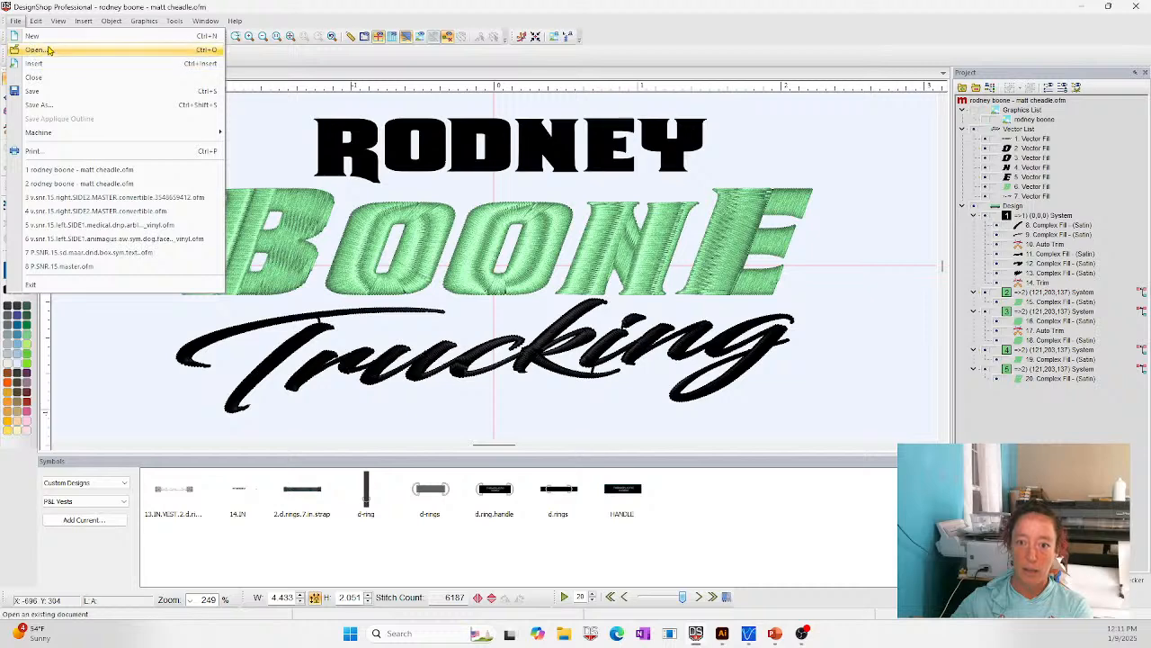
{"action": "left_click", "coordinate": [34, 51]}
{"action": "left_click", "coordinate": [691, 171]}
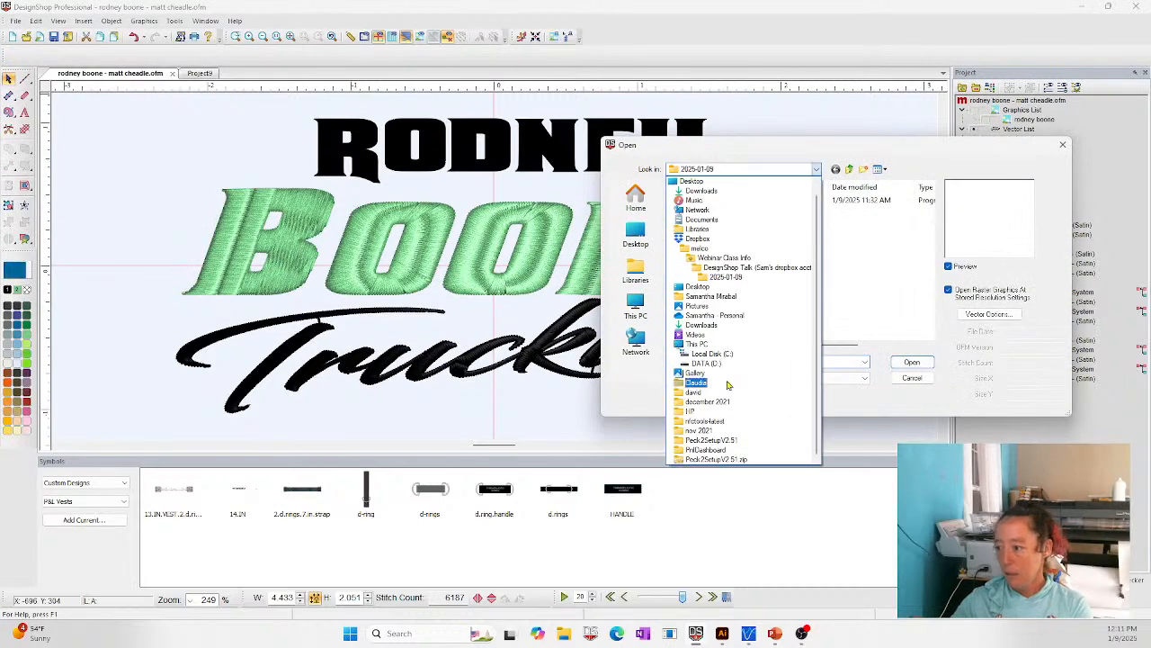
{"action": "left_click", "coordinate": [707, 355]}
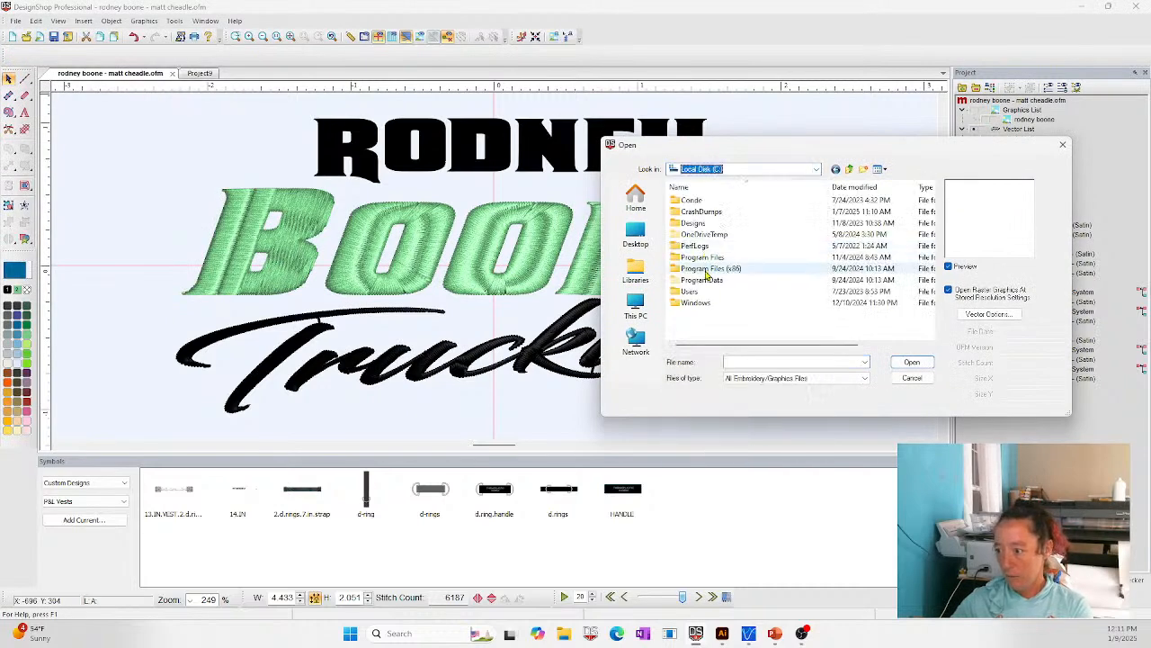
{"action": "double_click", "coordinate": [699, 223]}
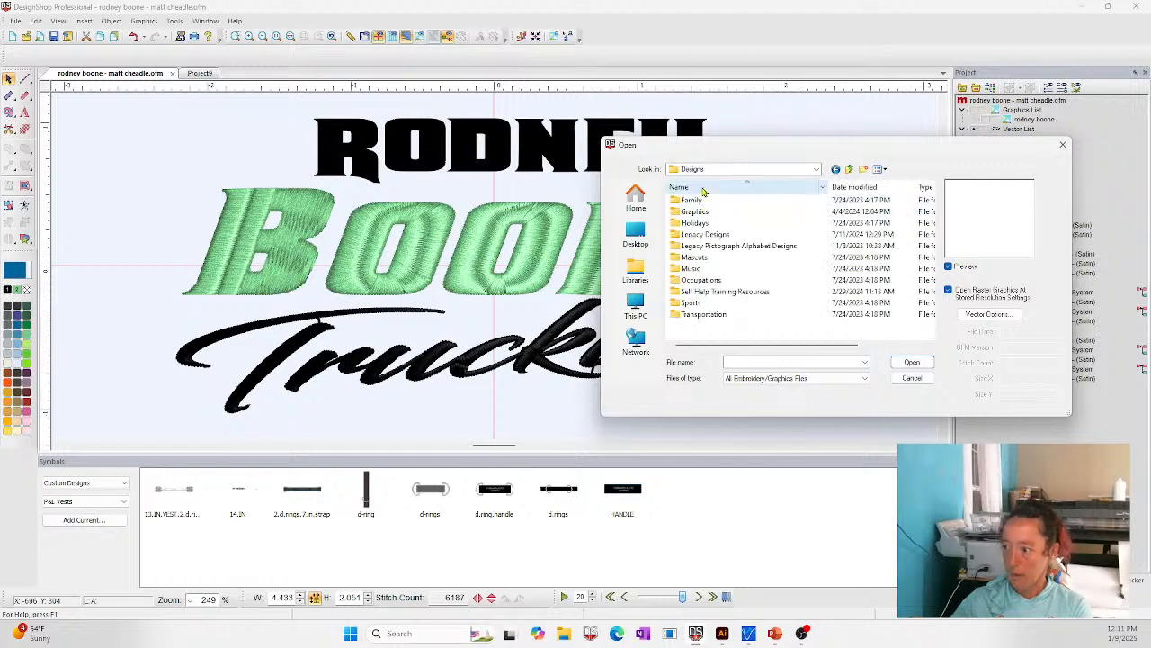
{"action": "double_click", "coordinate": [708, 236]}
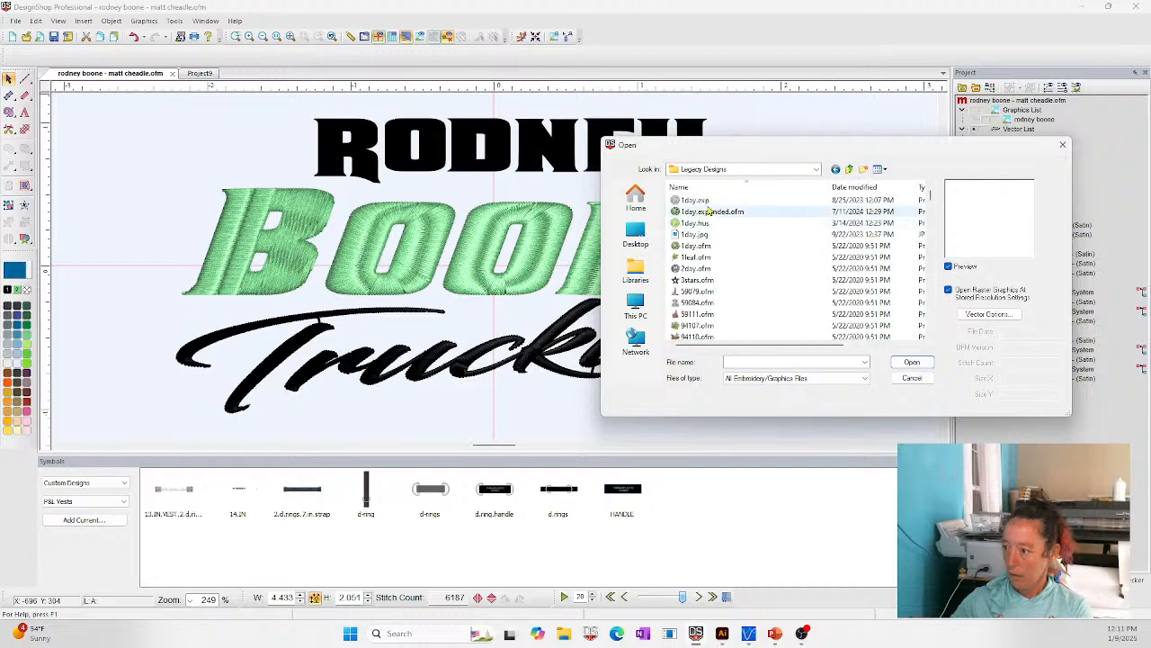
{"action": "double_click", "coordinate": [708, 205]}
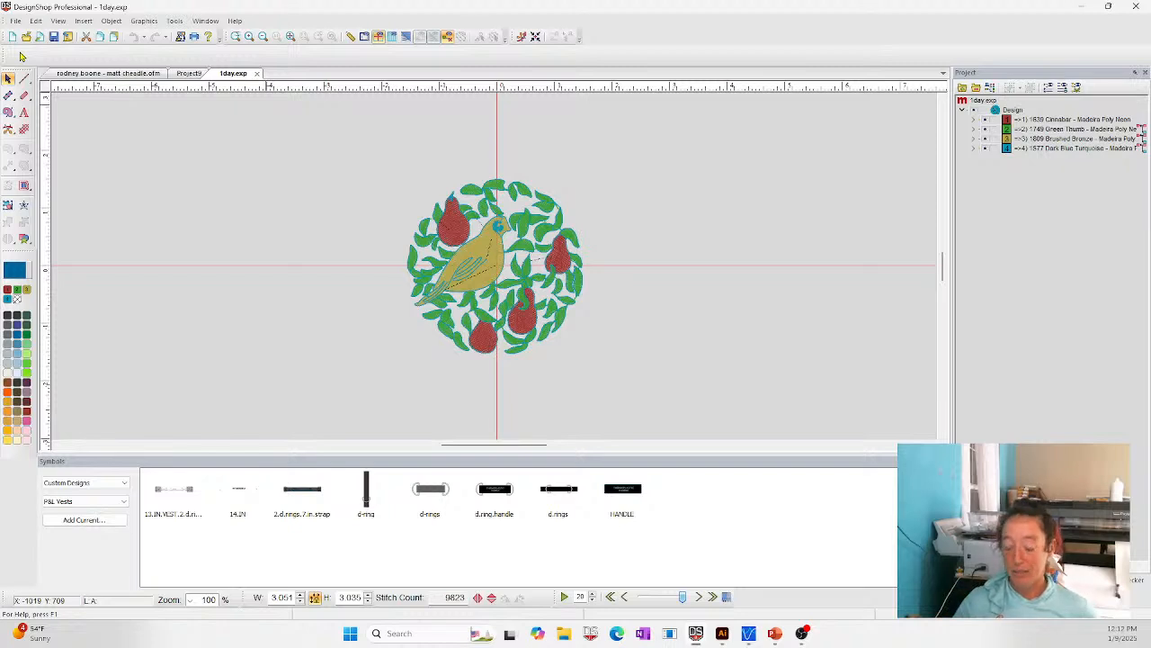
- Switch to the PowerPoint slide show to view the Questions slide
{"action": "mouse_move", "coordinate": [778, 635]}
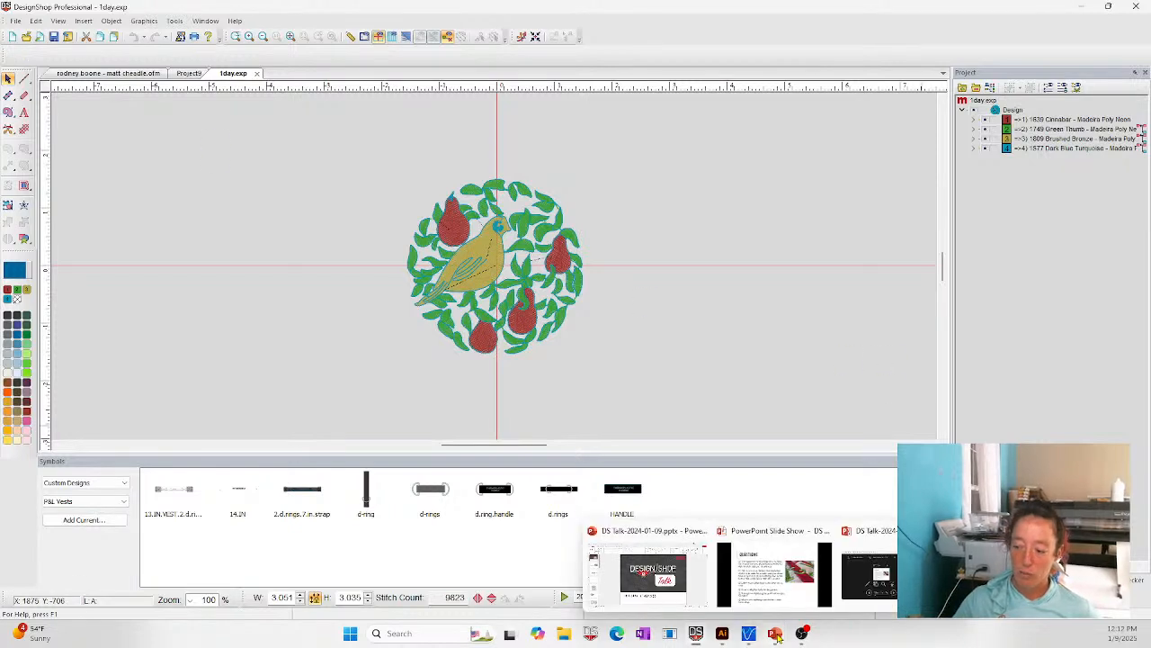
{"action": "left_click", "coordinate": [767, 582]}
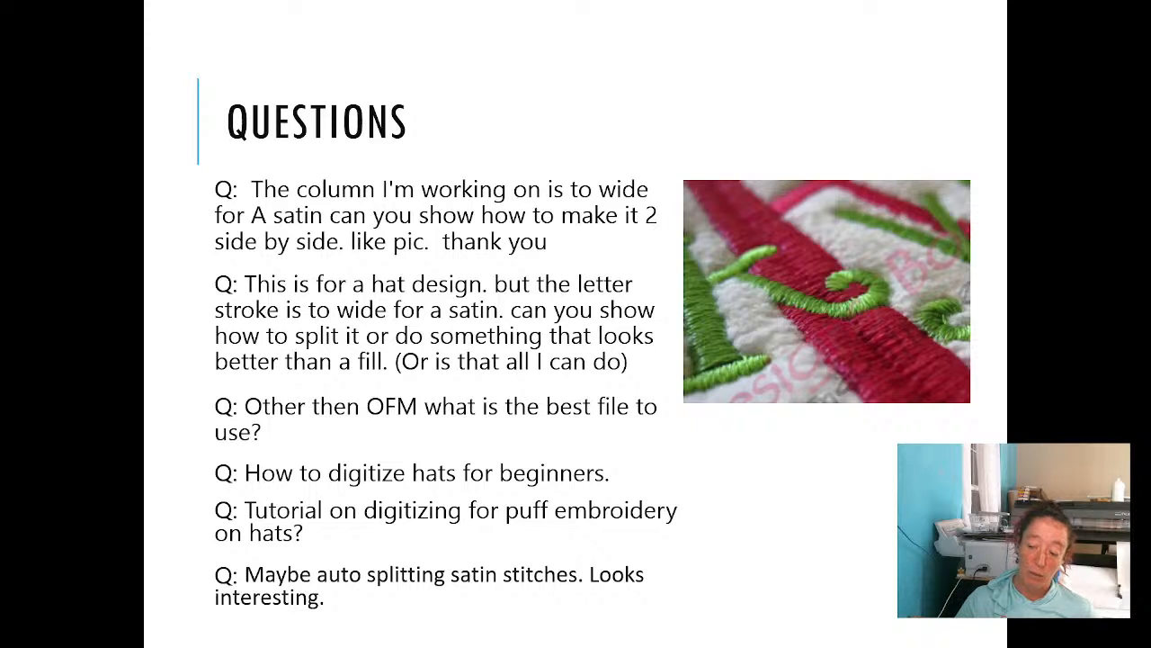